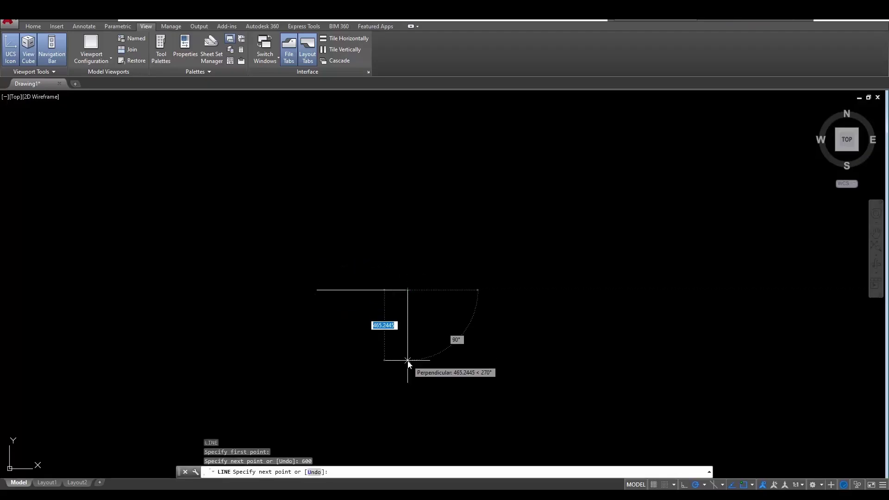
type("800")
- Finish the rectangle outline and offset its edges inward to form the double wall
key("Return")
type("600")
key("Return")
type("o")
key("Return")
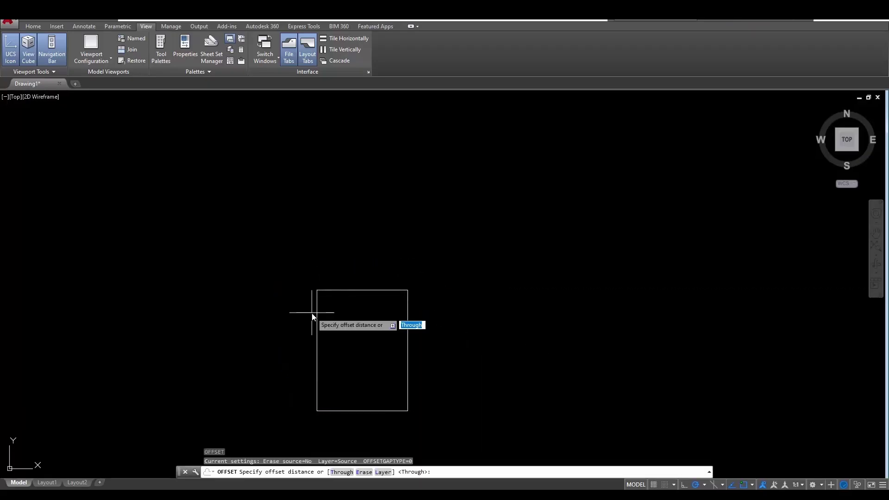
type("10")
key("Return")
left_click(328, 291)
left_click(338, 407)
type("f")
left_click(405, 283)
- Fillet the corners of the double-walled outline
left_click(280, 288)
key("Return")
left_click(417, 397)
left_click(417, 448)
key("Return")
scroll(299, 360, "up", 3)
key("Escape")
type("o")
- Draw a line across the left-wall opening
key("Return")
key("Return")
left_click(291, 337)
key("Escape")
key("Escape")
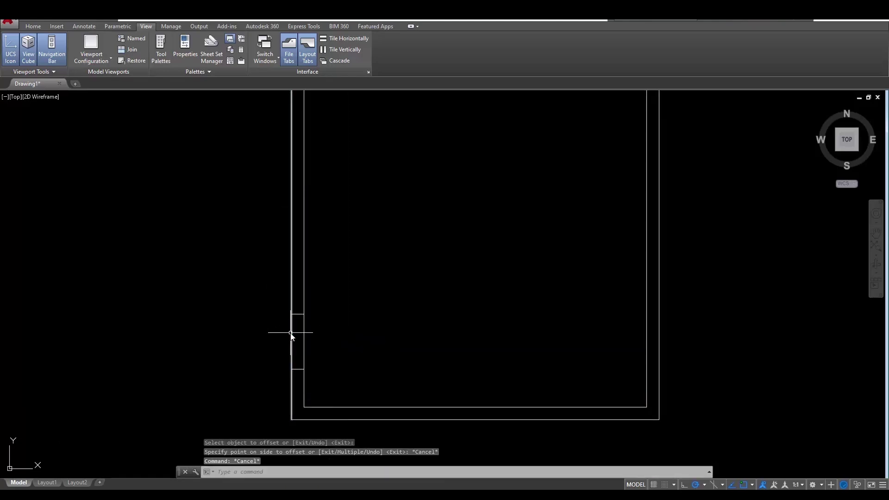
scroll(257, 331, "up", 3)
left_click(342, 290)
left_click(342, 378)
type("o2")
- Offset the opening line by 2 to frame the opening
key("Return")
scroll(351, 324, "up", 3)
left_click(331, 284)
type("l")
key("Return")
left_click(336, 288)
key("Escape")
type("c")
key("Return")
left_click(328, 270)
- Erase the unwanted lines and copy the opening line 300 units up
key("5")
key("Return")
key("e")
key("Return")
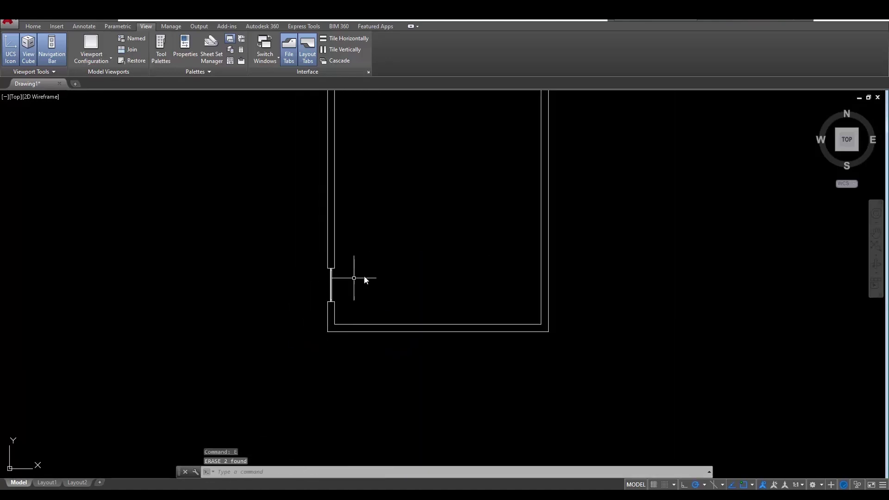
type("300")
key("Return")
key("Escape")
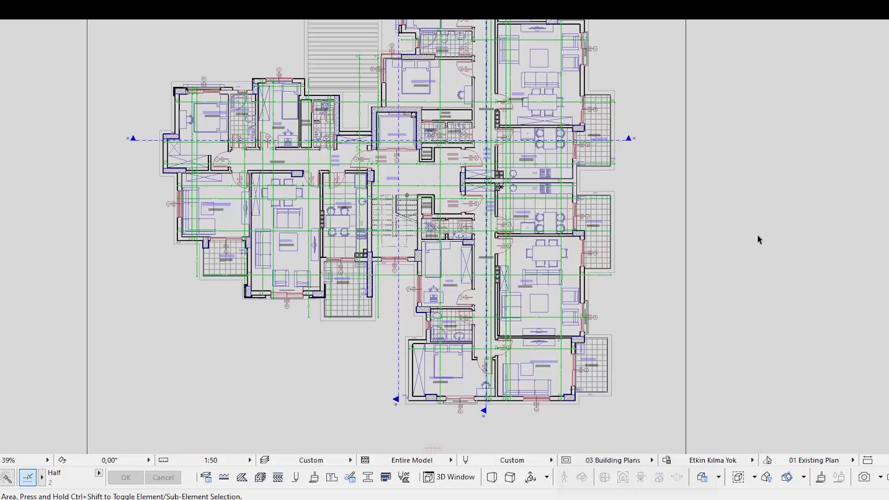
- Pan across the floor plan and elevations to bring the west elevation's roof into view
middle_click_drag(757, 239, 760, 301)
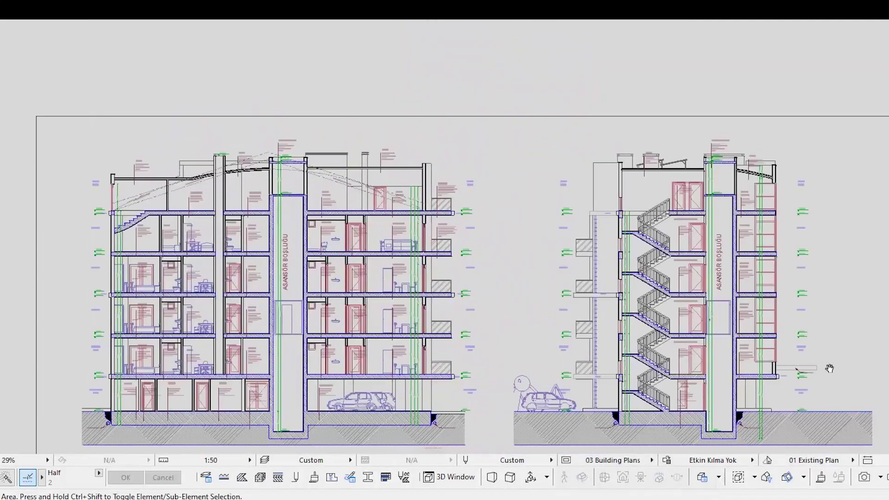
middle_click_drag(830, 369, 721, 365)
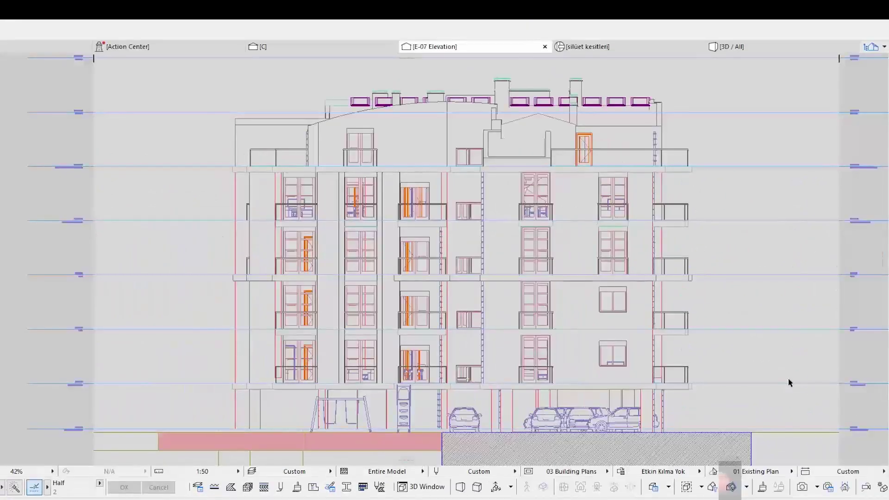
middle_click_drag(780, 367, 787, 322)
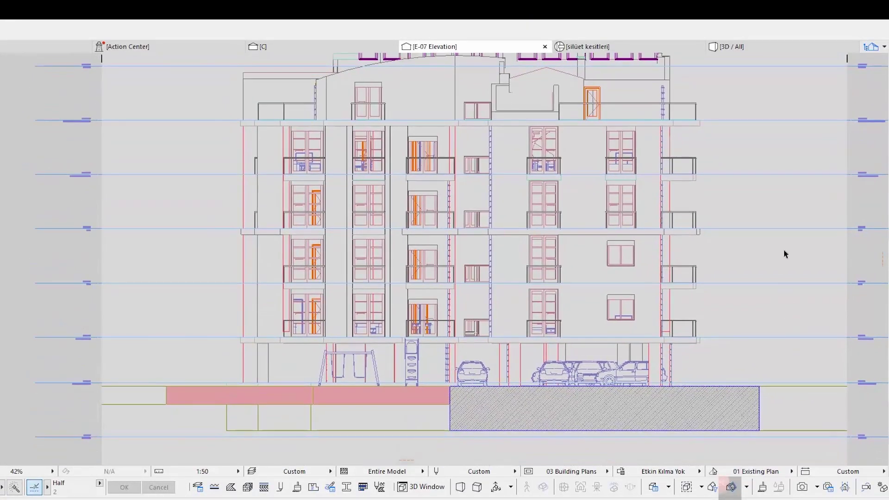
scroll(797, 228, "up", 1)
scroll(735, 324, "up", 1)
scroll(691, 327, "up", 1)
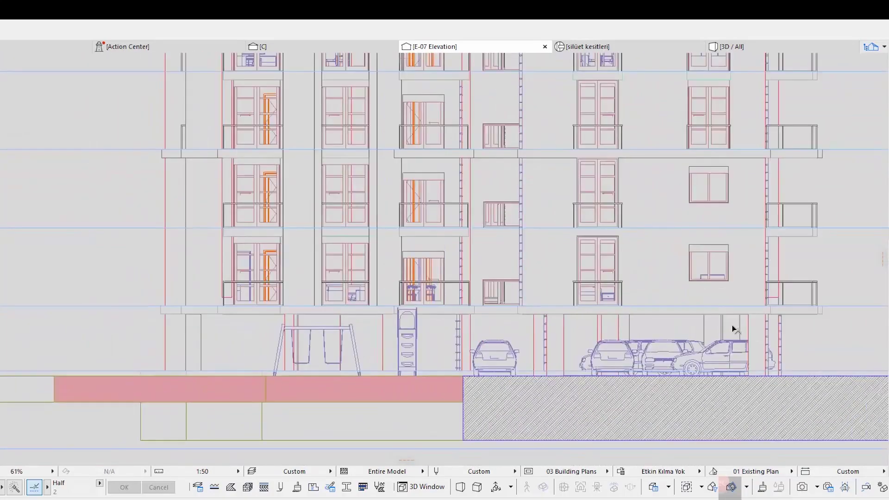
scroll(730, 327, "up", 1)
scroll(729, 197, "up", 2)
scroll(722, 209, "up", 2)
scroll(694, 194, "up", 2)
scroll(625, 156, "up", 2)
middle_click_drag(625, 157, 610, 253)
scroll(608, 252, "up", 1)
middle_click_drag(593, 304, 604, 240)
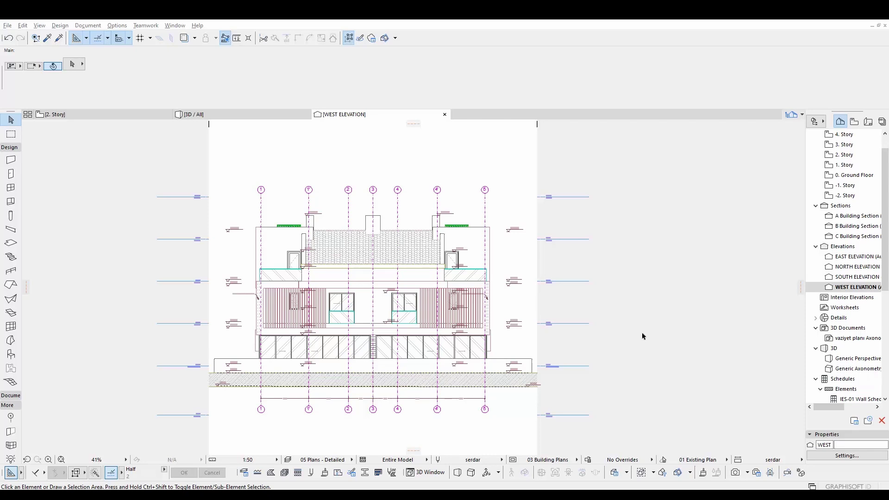
scroll(374, 336, "up", 5)
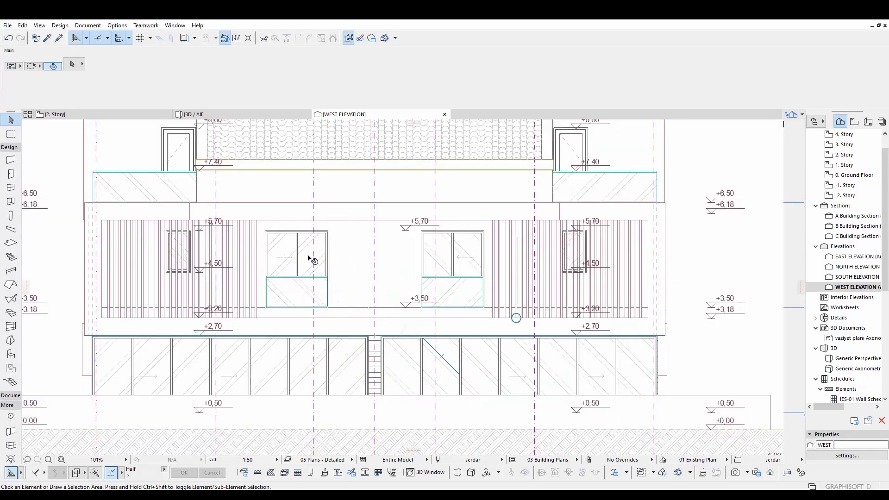
- In West Elevation settings, check Hide Cut Elements and set Uncut Surfaces Pen to 86 (0.18 mm)
right_click(849, 288)
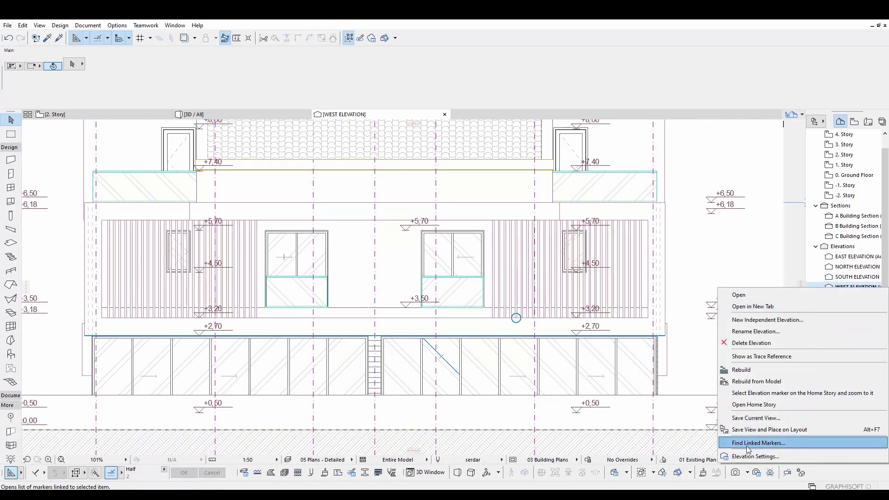
left_click(760, 456)
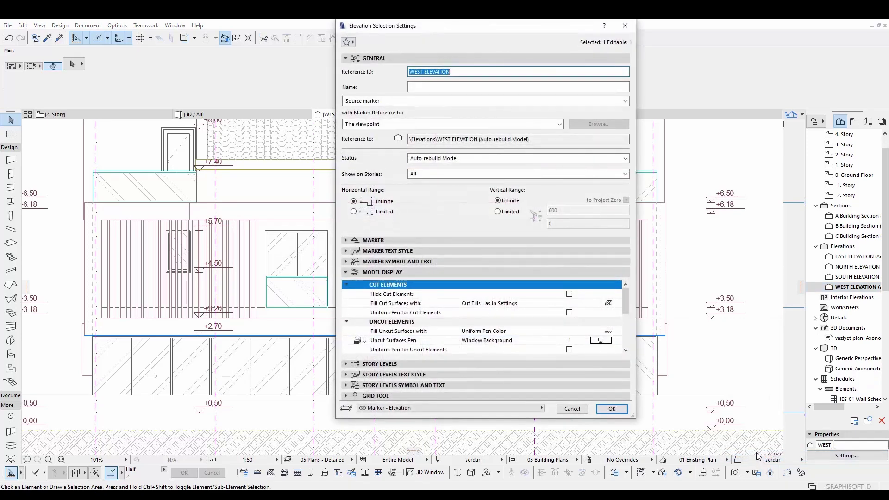
key("End")
left_click(362, 296)
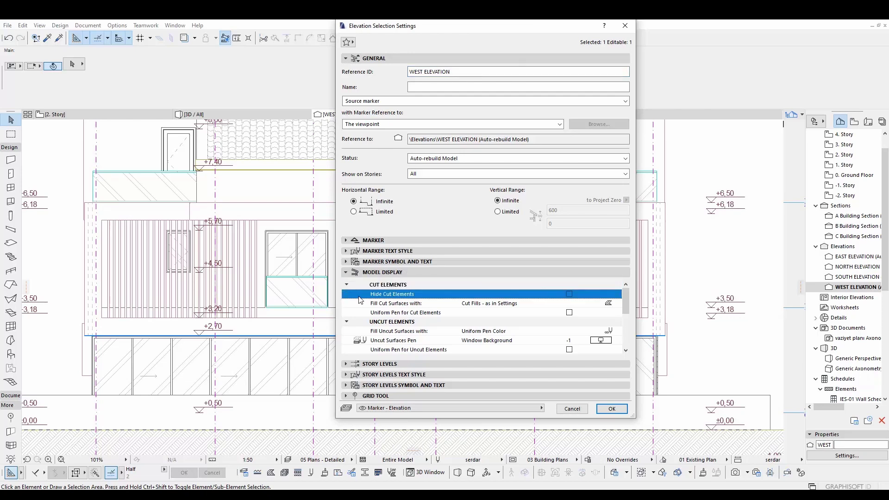
left_click(569, 294)
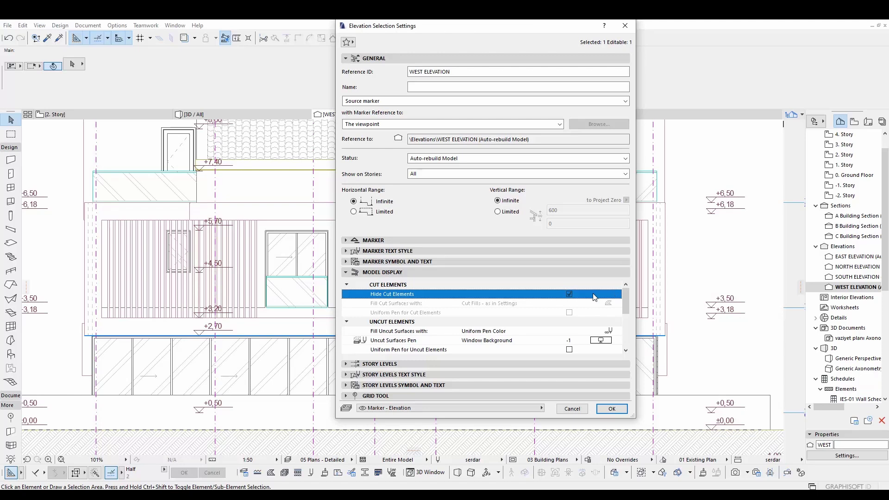
scroll(363, 307, "down", 1)
left_click(363, 307)
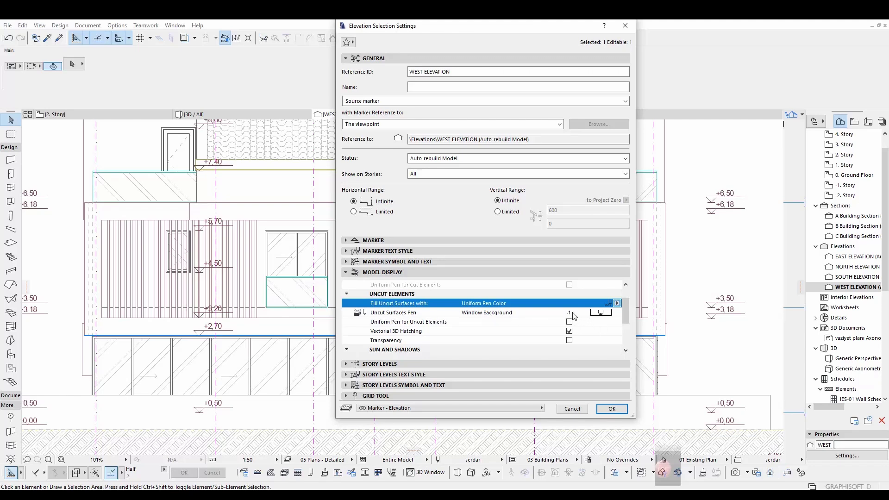
left_click(597, 314)
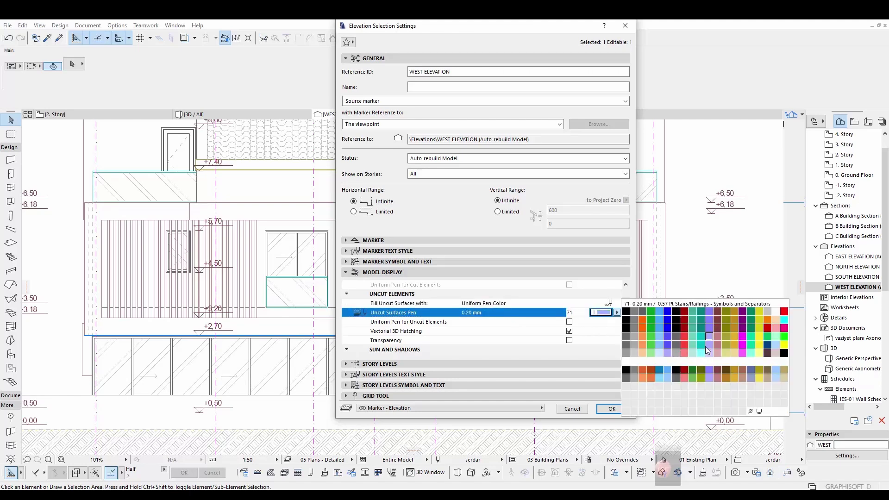
left_click(666, 345)
- Apply the elevation settings and inspect the regenerated blue-filled elevation
left_click(610, 408)
scroll(581, 363, "down", 2)
scroll(571, 369, "down", 3)
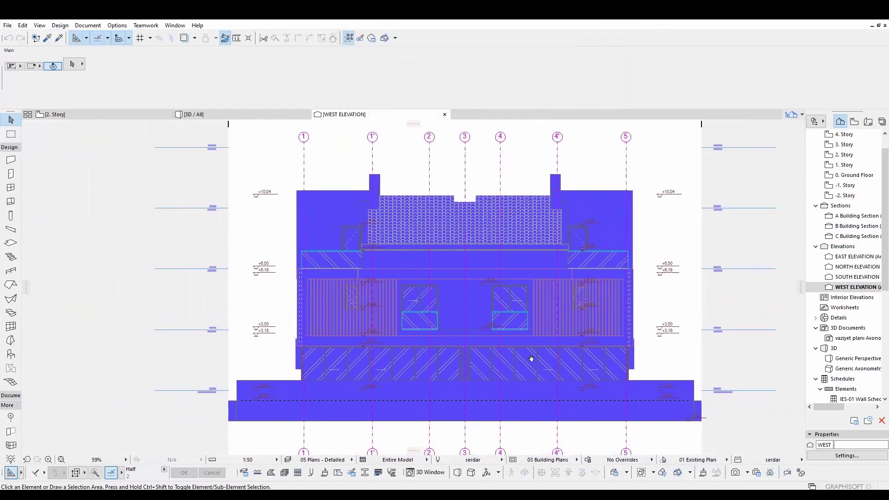
scroll(553, 359, "up", 1)
scroll(545, 333, "up", 1)
scroll(535, 286, "up", 1)
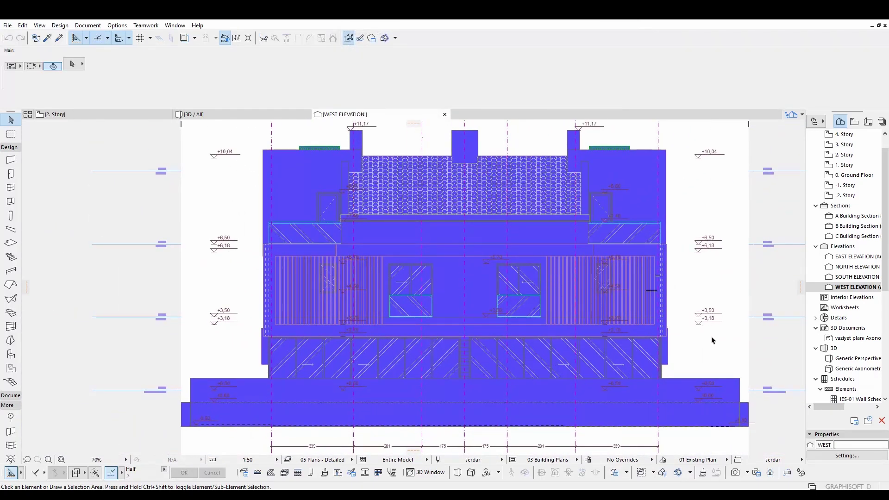
middle_click_drag(734, 337, 731, 333)
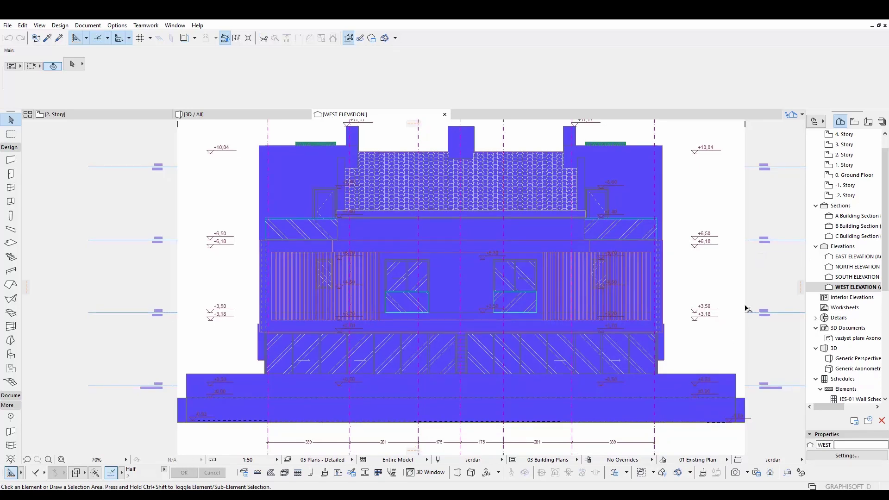
- Reopen the west elevation settings and review the uncut surfaces pen choices
right_click(847, 287)
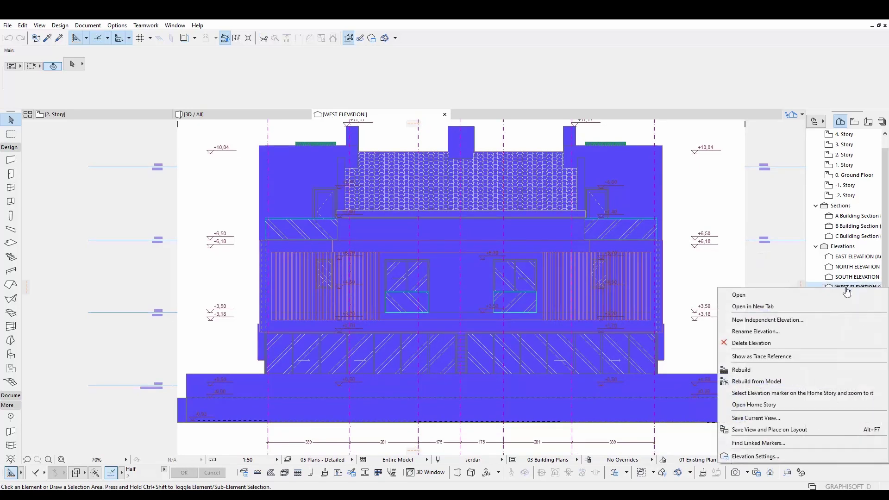
left_click(768, 456)
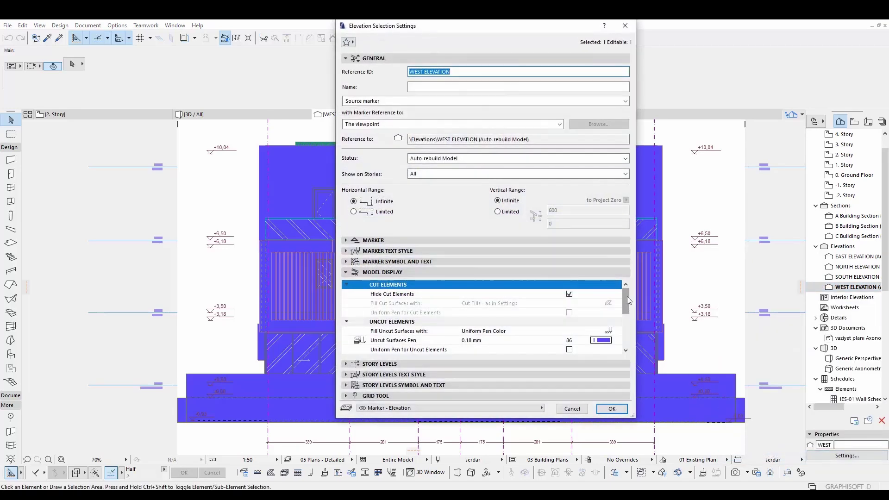
left_click_drag(626, 296, 626, 305)
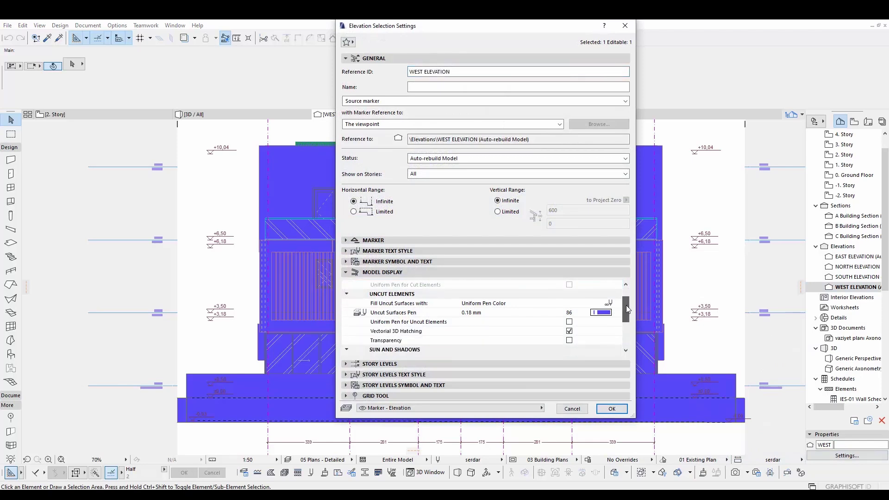
left_click(601, 314)
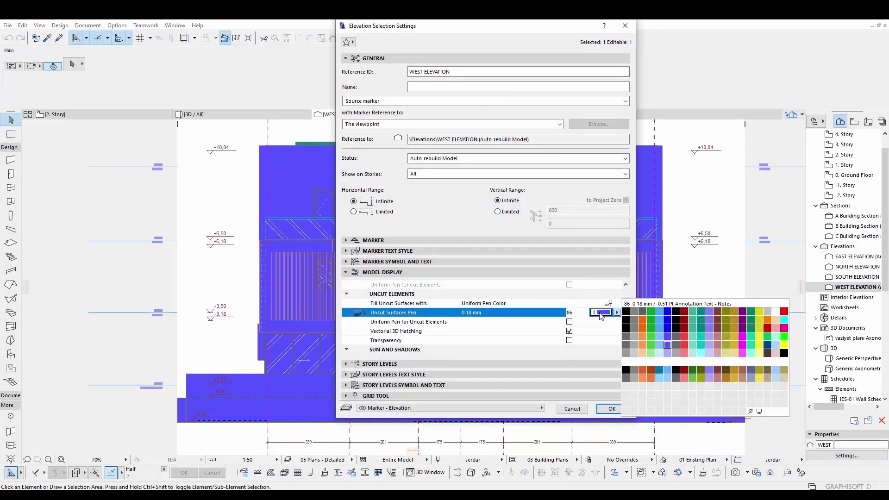
left_click(750, 411)
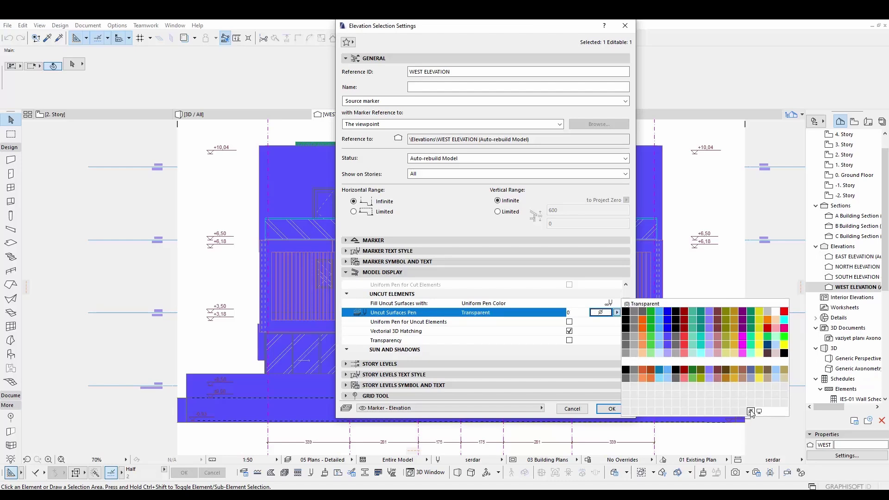
left_click(750, 413)
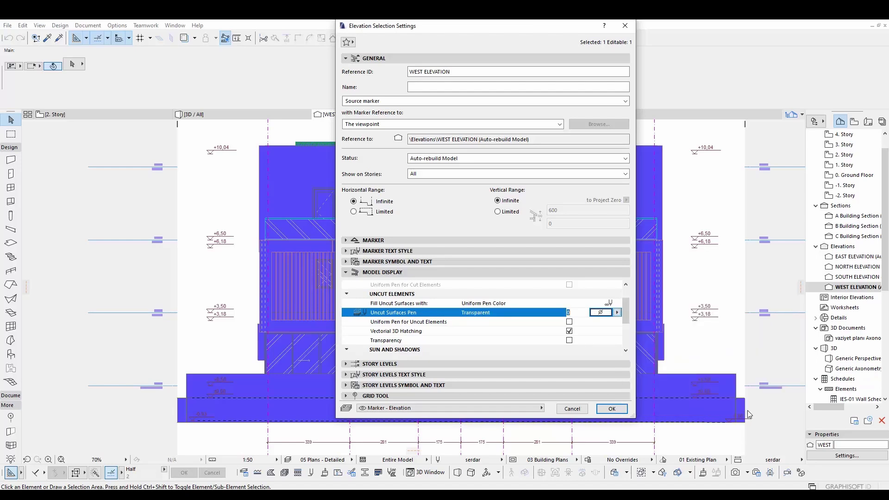
scroll(626, 313, "down", 1)
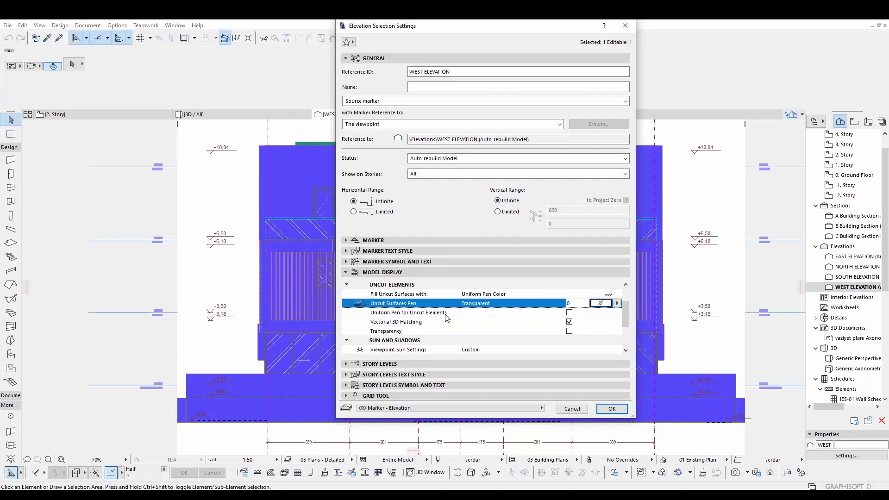
- Draw uncut elements with uniform pen 7 (0.35 mm), keep vectorial hatching, and enable transparency
left_click(569, 313)
left_click(601, 321)
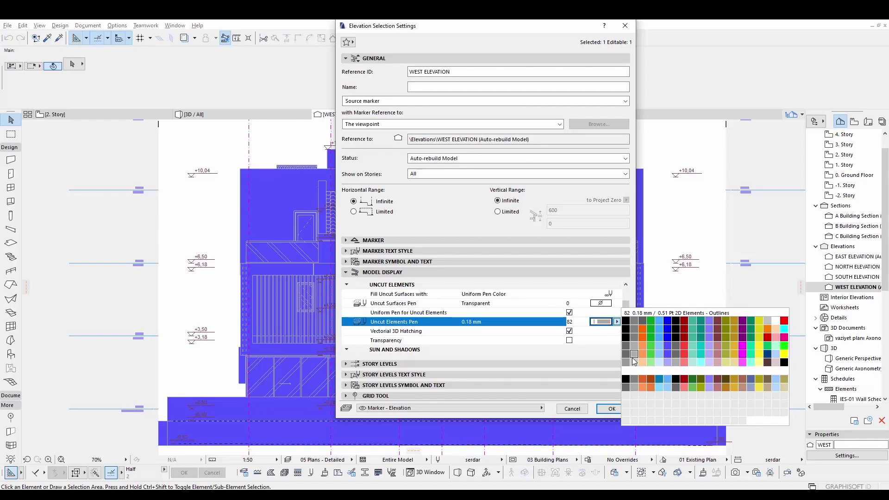
left_click(674, 322)
scroll(627, 308, "down", 1)
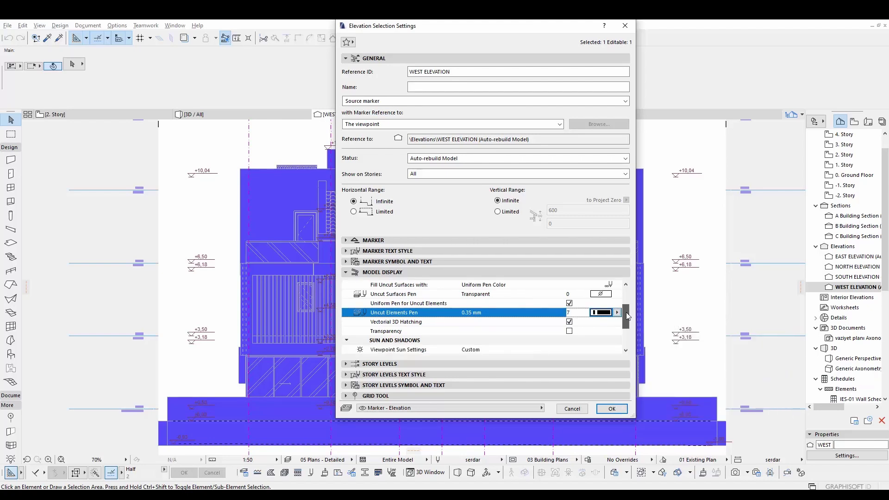
scroll(626, 311, "down", 1)
left_click(569, 315)
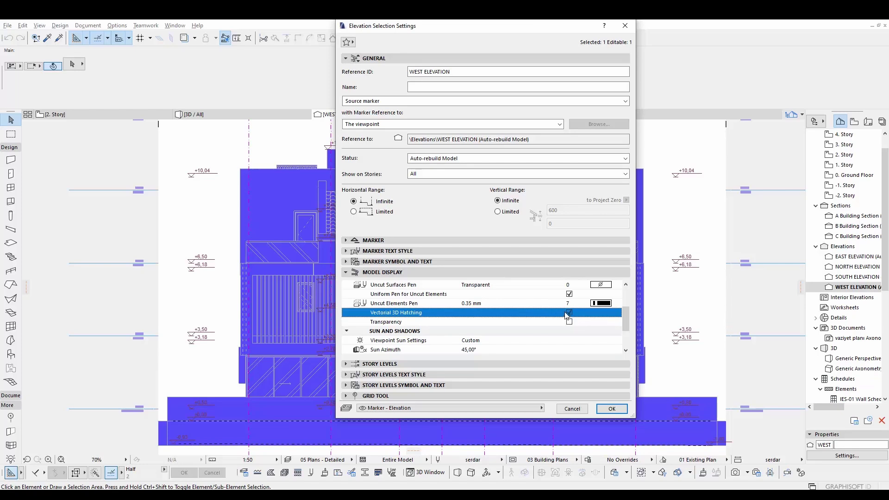
left_click(388, 323)
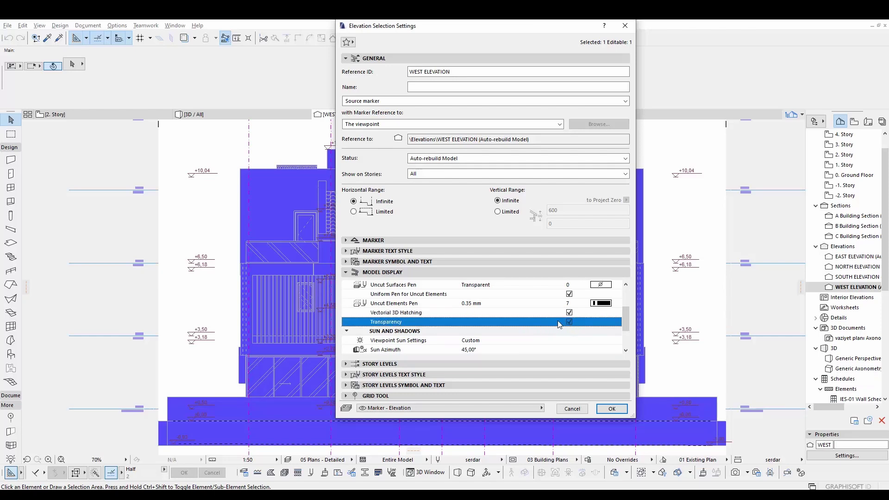
scroll(560, 324, "down", 3)
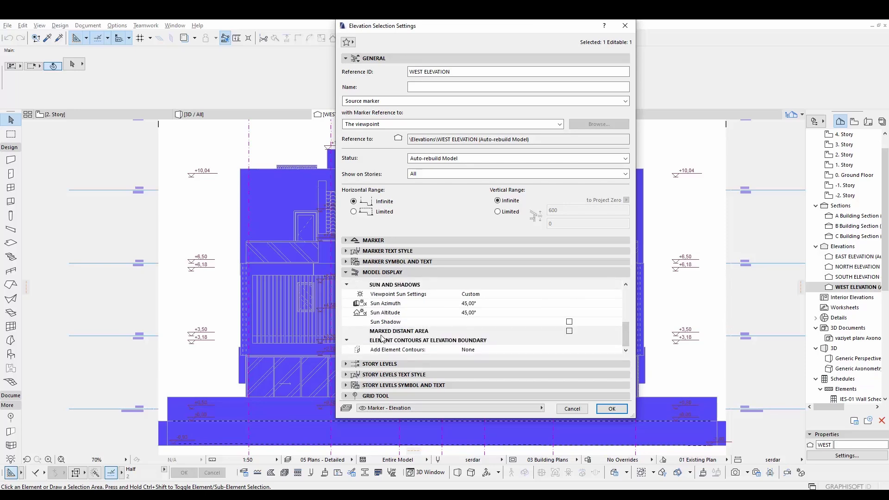
- Tick Marked Distant Area and choose the fill setting for its uncut surfaces
left_click(569, 332)
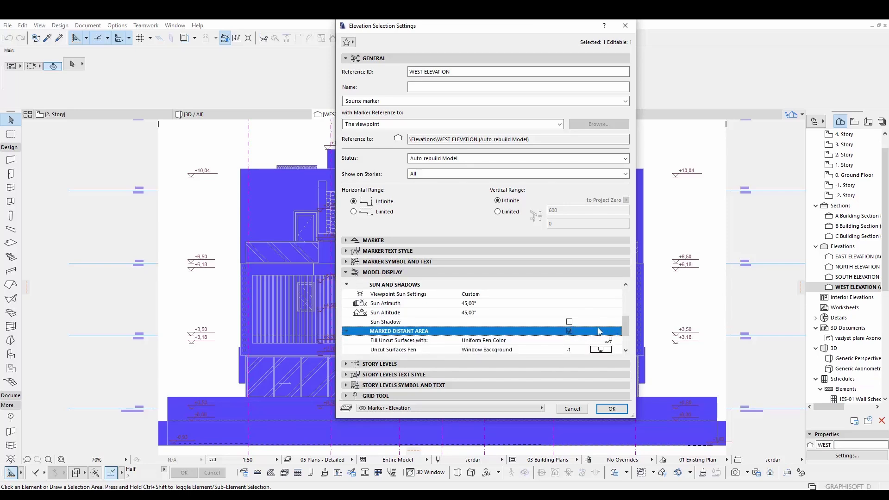
scroll(627, 326, "down", 1)
left_click(420, 315)
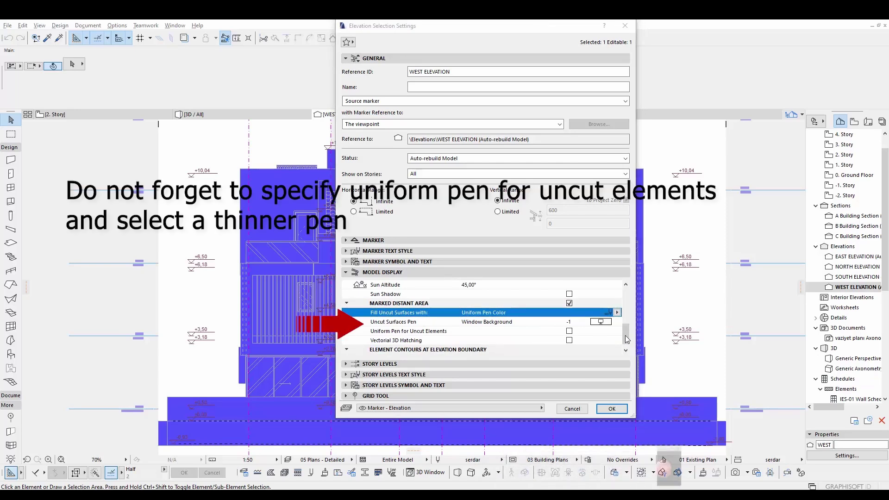
scroll(625, 341, "down", 1)
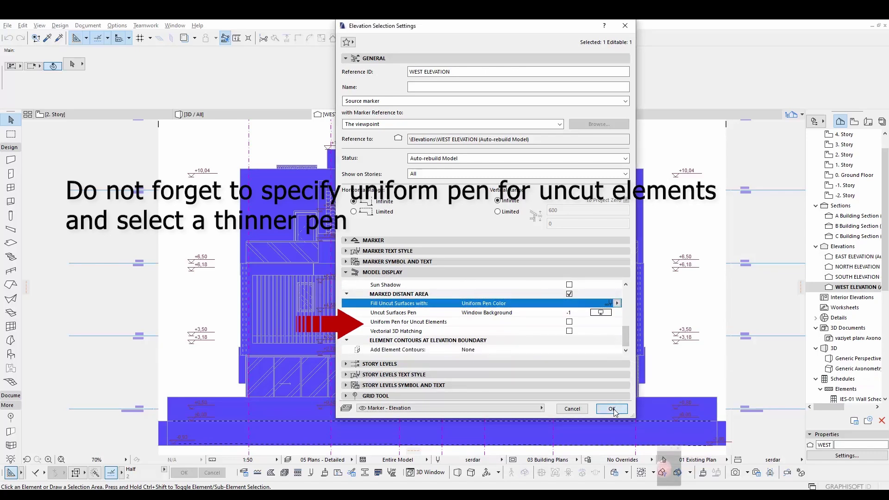
- Apply the elevation settings, open the 2. Story plan and select the west elevation marker
left_click(611, 408)
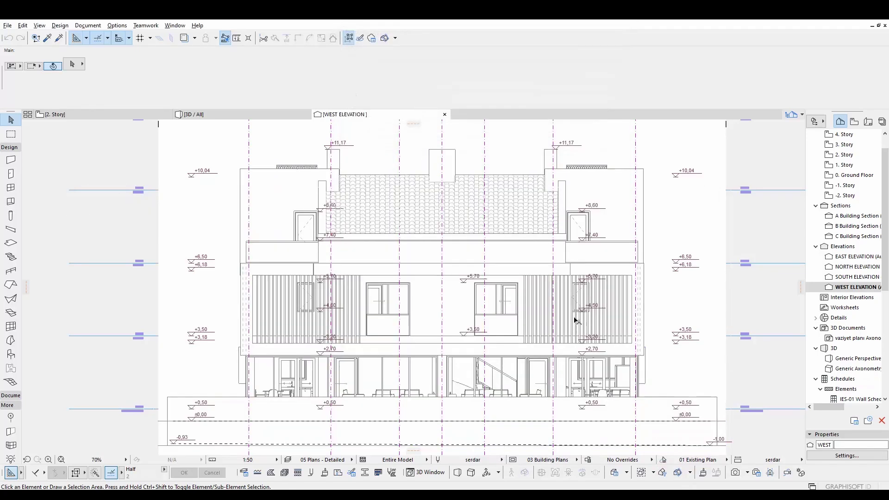
scroll(303, 259, "up", 3)
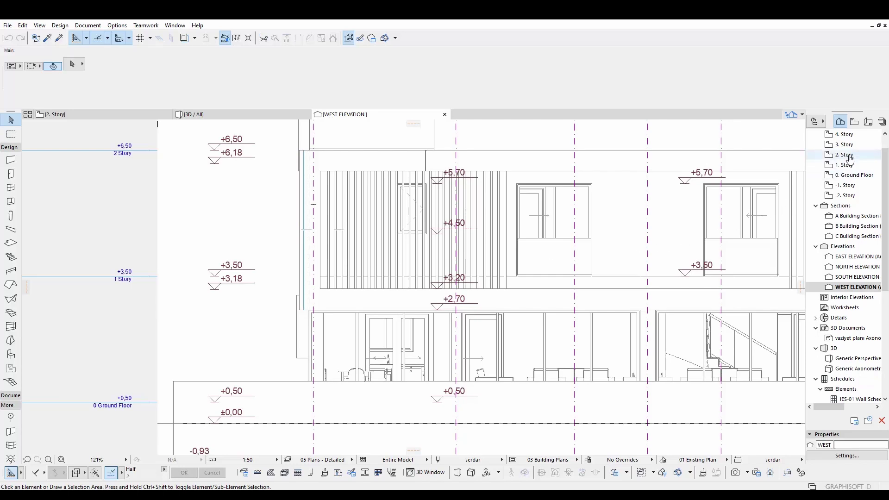
double_click(846, 155)
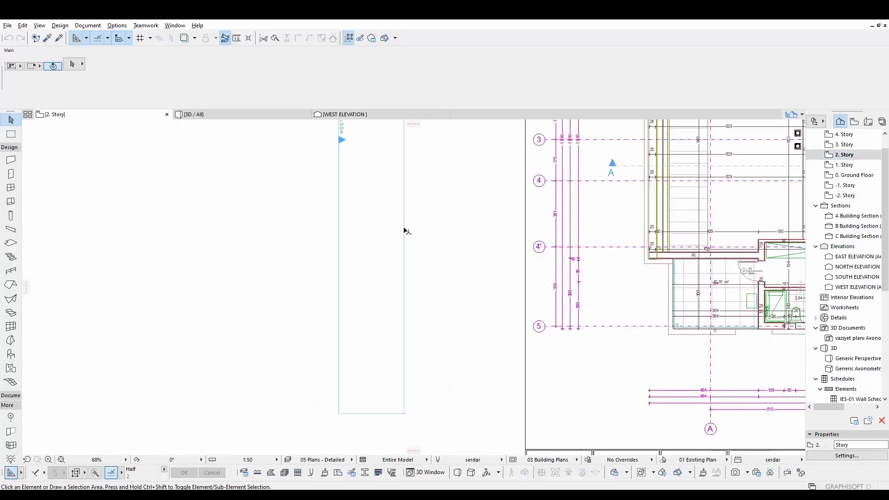
left_click(405, 230)
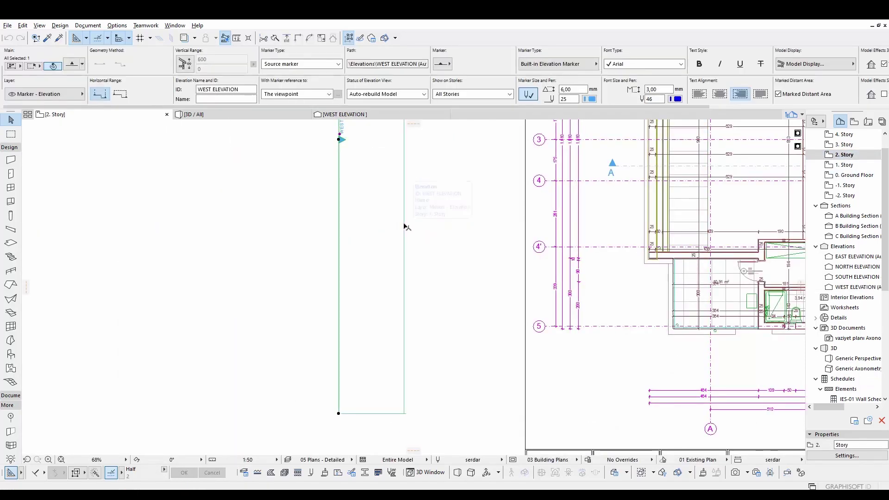
middle_click_drag(402, 236, 400, 253)
scroll(399, 252, "up", 3)
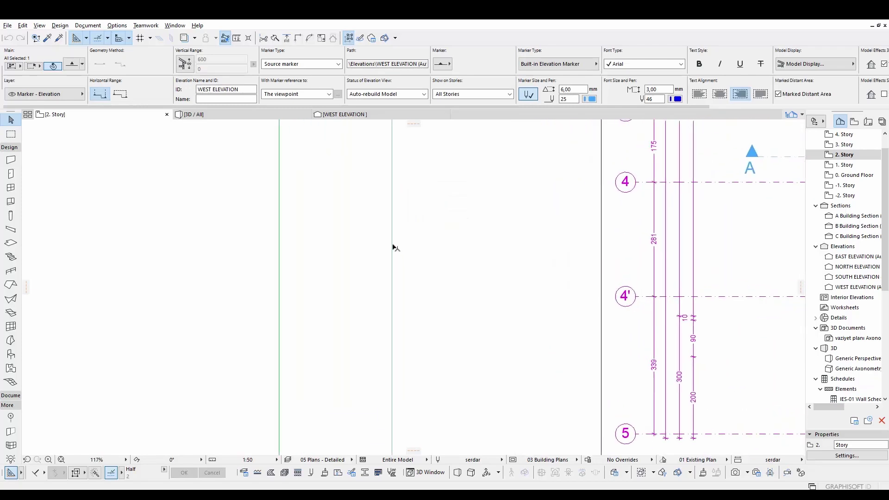
- Stretch the west elevation marker's boundary farther out across the plan
left_click(393, 245)
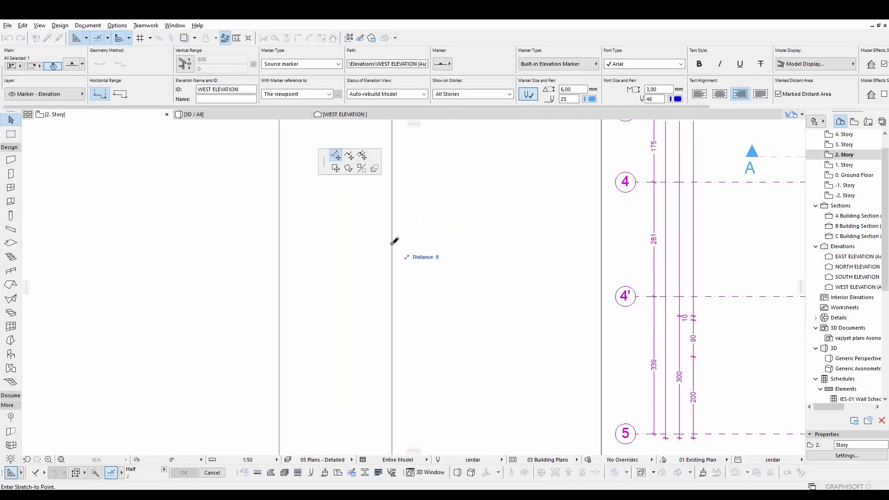
middle_click_drag(393, 241, 381, 272)
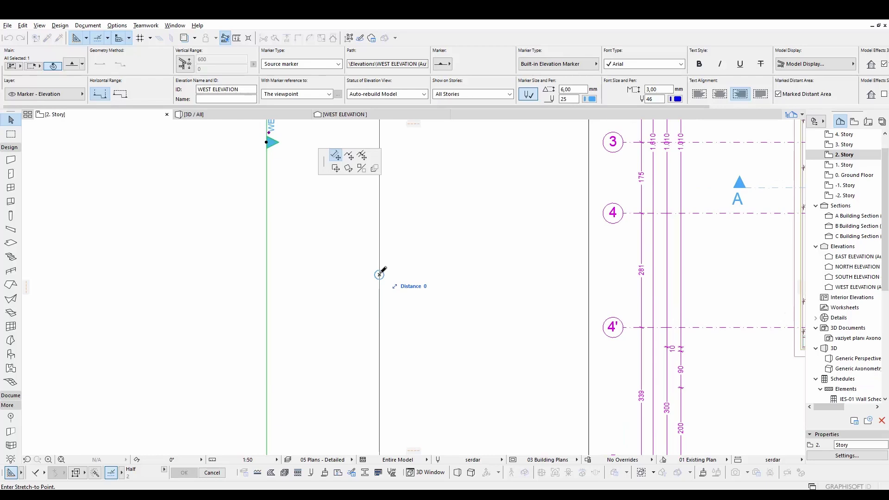
middle_click_drag(511, 268, 352, 258)
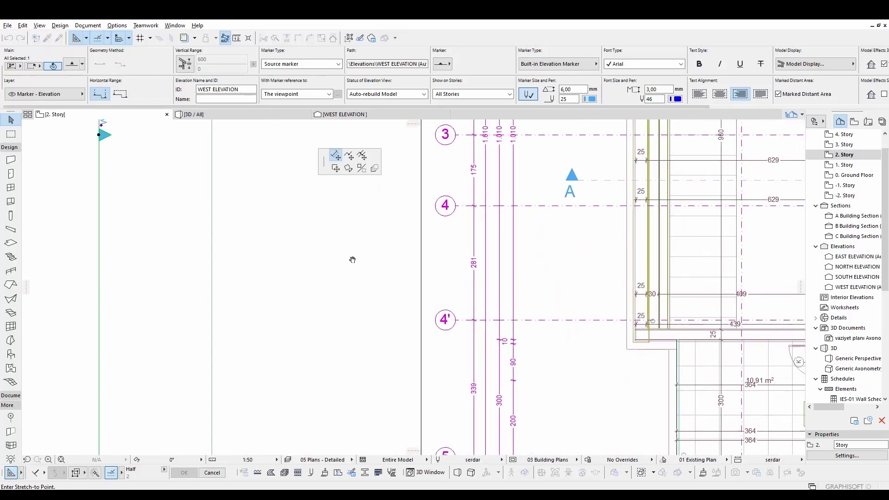
scroll(354, 257, "down", 1)
scroll(422, 239, "down", 1)
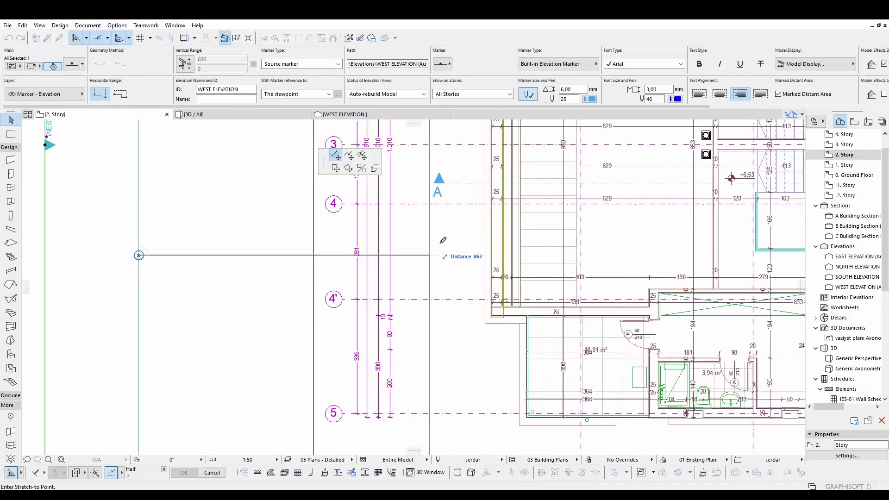
mouse_move(510, 246)
middle_mouse_down()
mouse_move(459, 220)
mouse_move(396, 230)
middle_mouse_up()
mouse_move(532, 223)
middle_mouse_down()
mouse_move(442, 243)
mouse_move(420, 228)
middle_mouse_up()
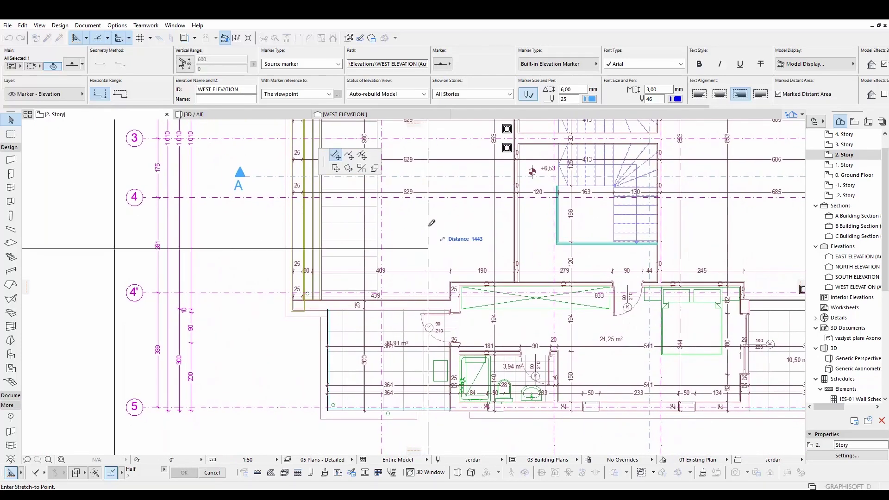
scroll(506, 299, "down", 2)
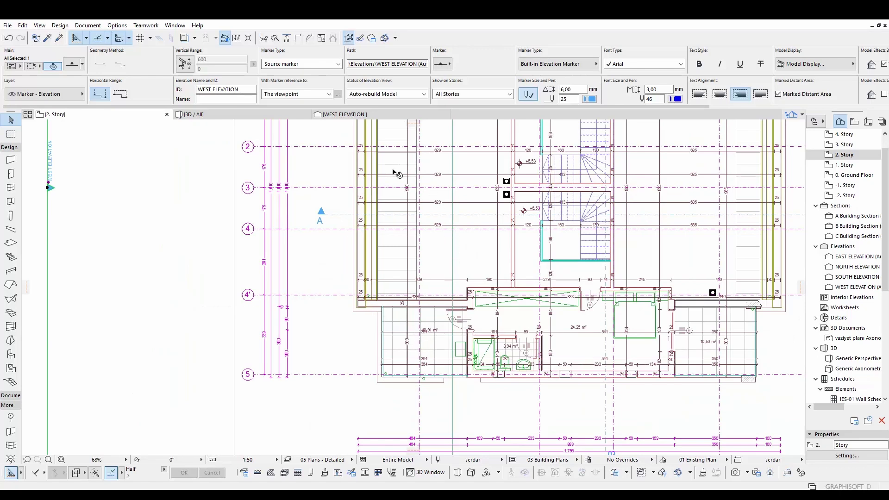
left_click(344, 115)
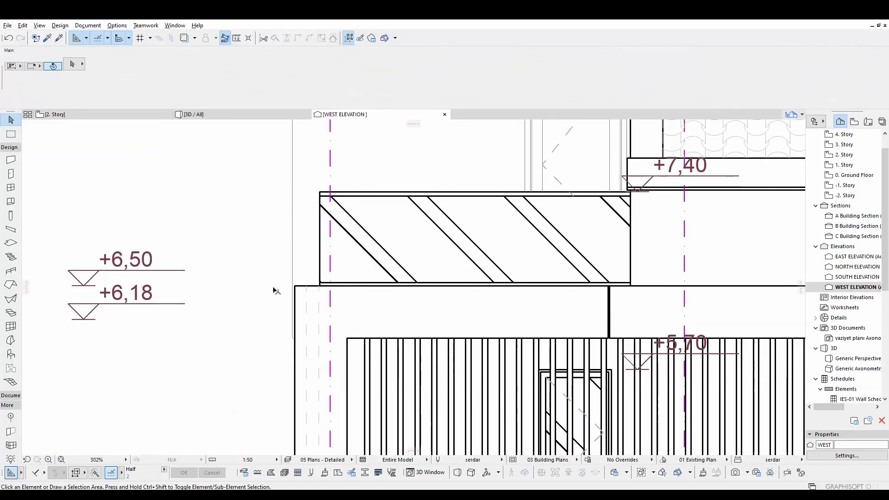
mouse_move(393, 185)
middle_mouse_down()
mouse_move(372, 182)
mouse_move(329, 253)
mouse_move(329, 288)
middle_mouse_up()
middle_click_drag(417, 202, 393, 313)
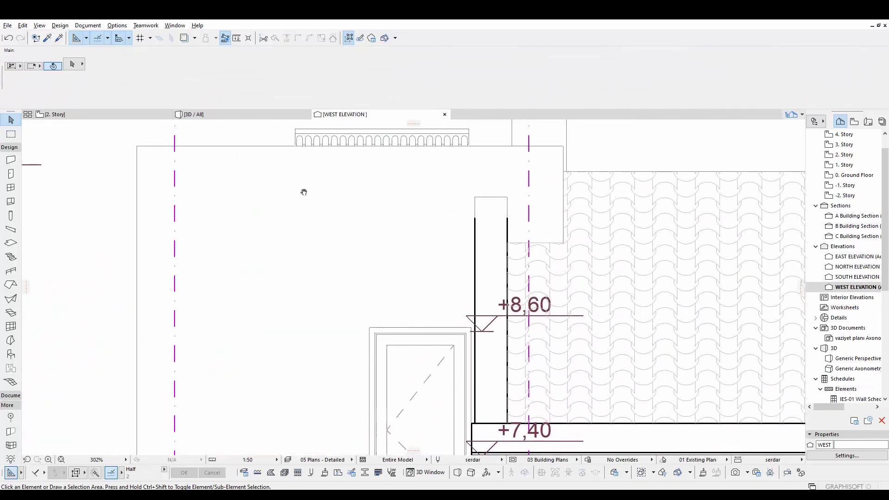
middle_click_drag(312, 193, 445, 276)
scroll(310, 241, "up", 1)
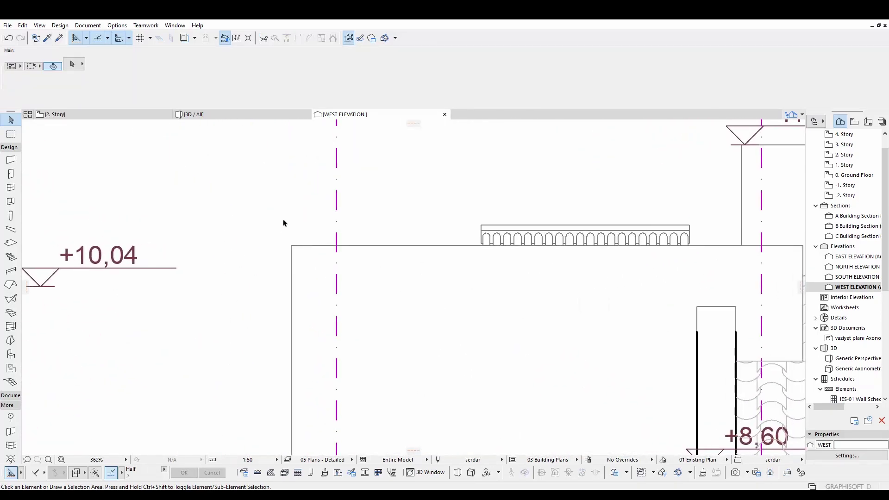
middle_click_drag(376, 217, 208, 229)
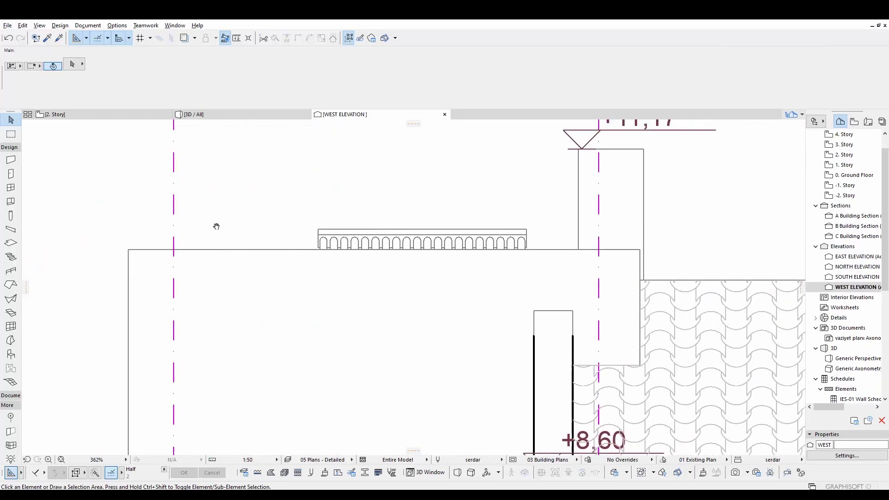
scroll(264, 251, "down", 1)
middle_click_drag(389, 271, 401, 199)
scroll(401, 199, "up", 2)
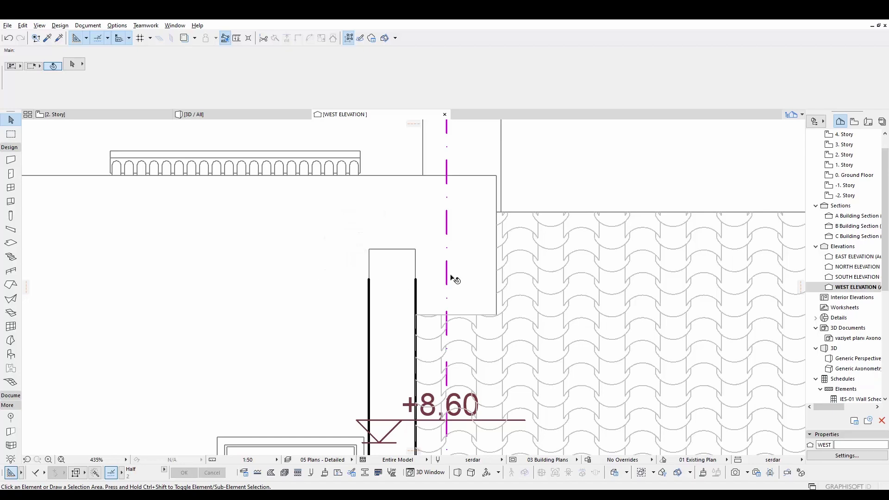
scroll(459, 278, "down", 2)
scroll(462, 334, "down", 4)
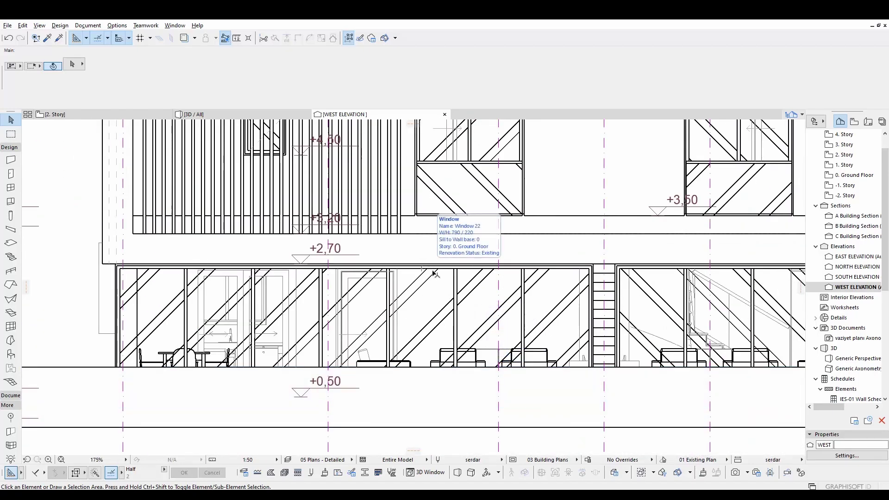
mouse_move(431, 271)
middle_mouse_down()
mouse_move(374, 321)
mouse_move(147, 305)
middle_mouse_up()
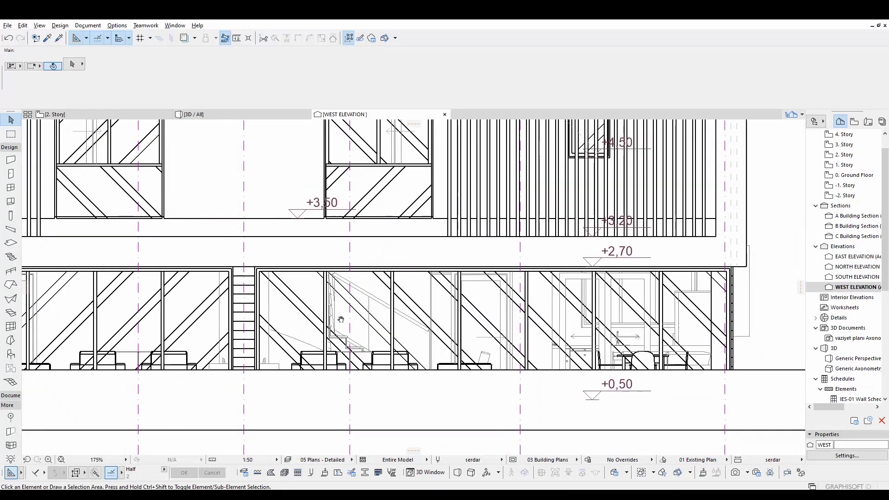
middle_click_drag(318, 321, 367, 378)
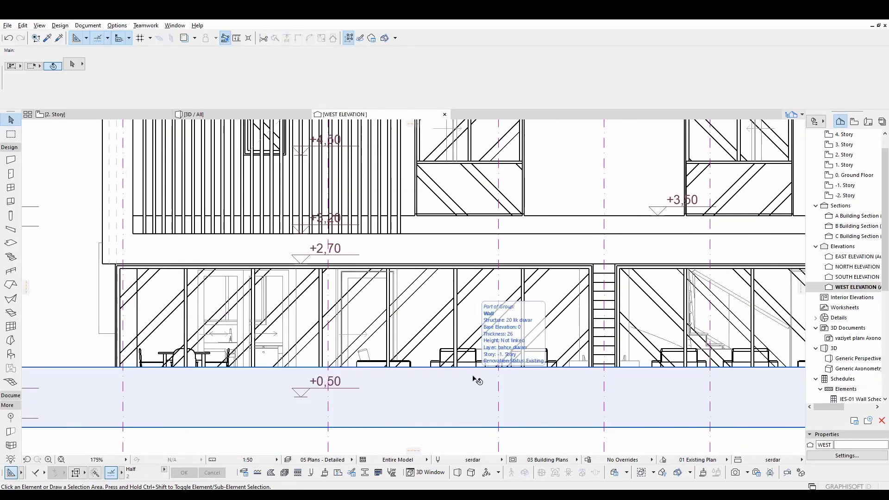
scroll(510, 375, "down", 3)
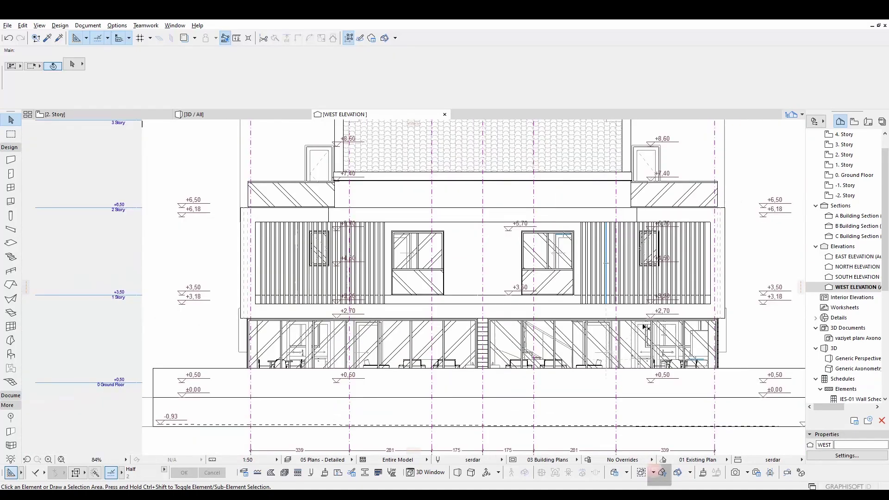
- Uncheck Transparency in the west elevation's Model Display settings and apply it
right_click(854, 287)
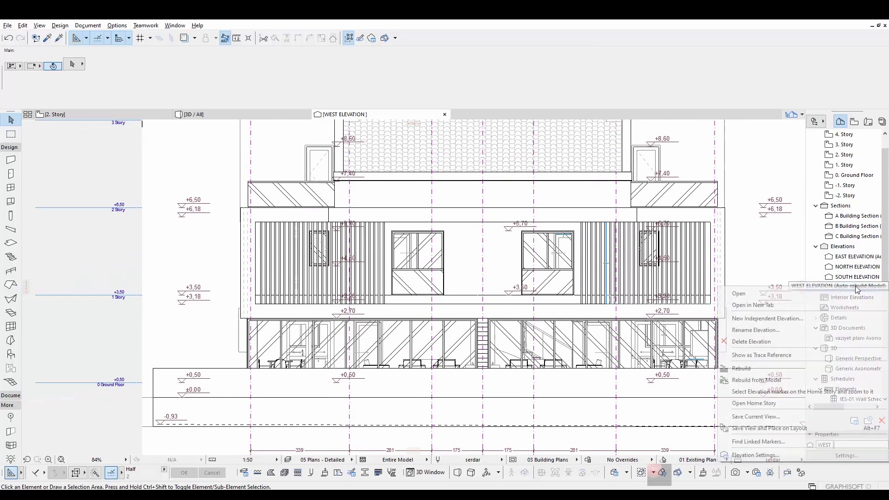
left_click(777, 457)
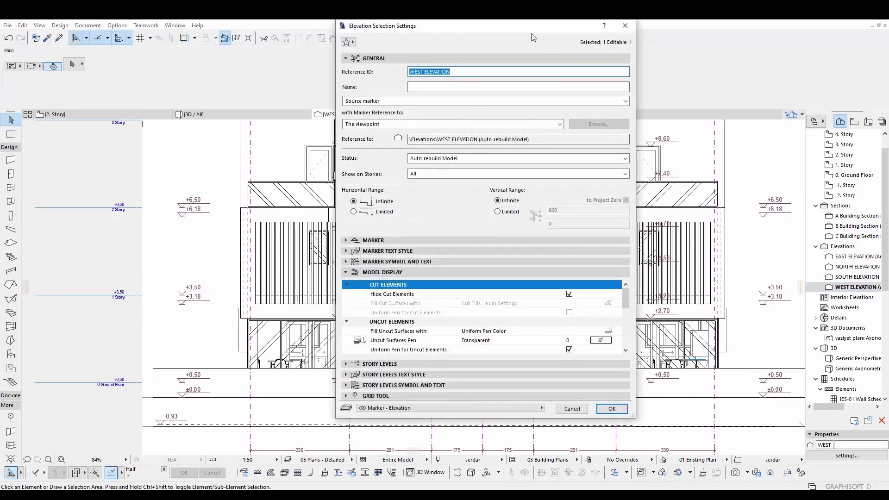
left_click_drag(530, 32, 627, 51)
left_click_drag(723, 315, 724, 331)
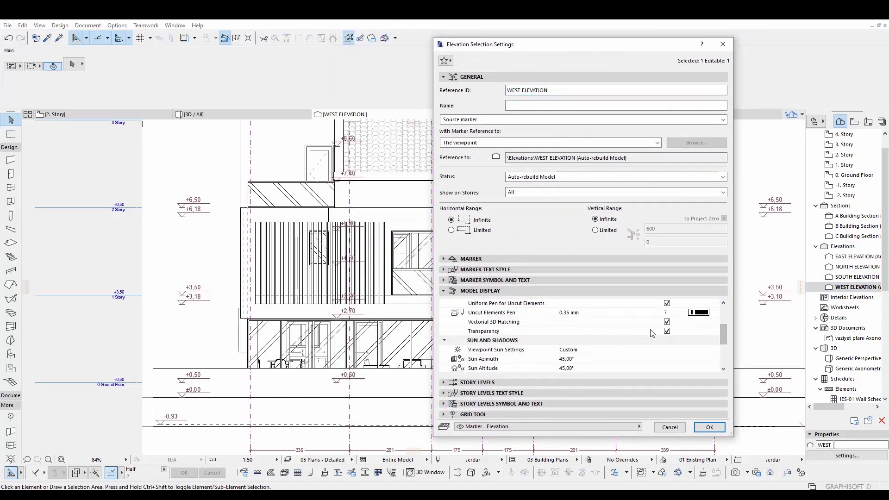
left_click(667, 332)
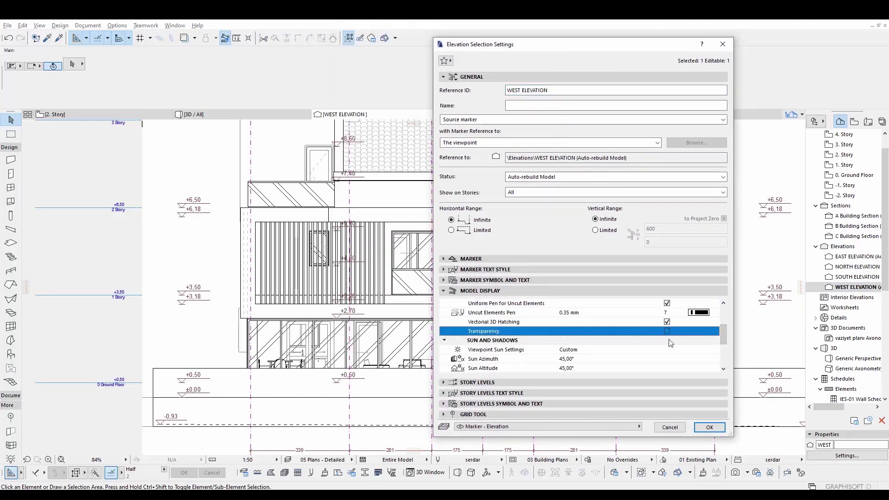
left_click(709, 427)
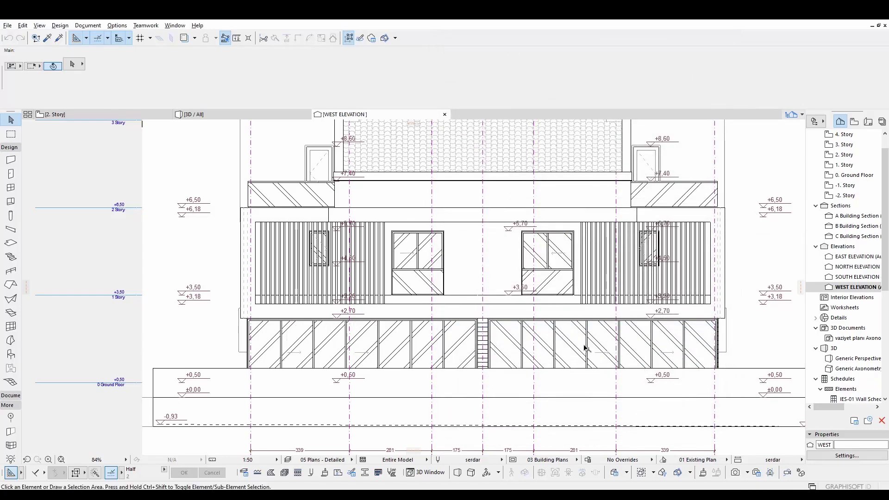
scroll(645, 318, "down", 2)
scroll(447, 317, "up", 2)
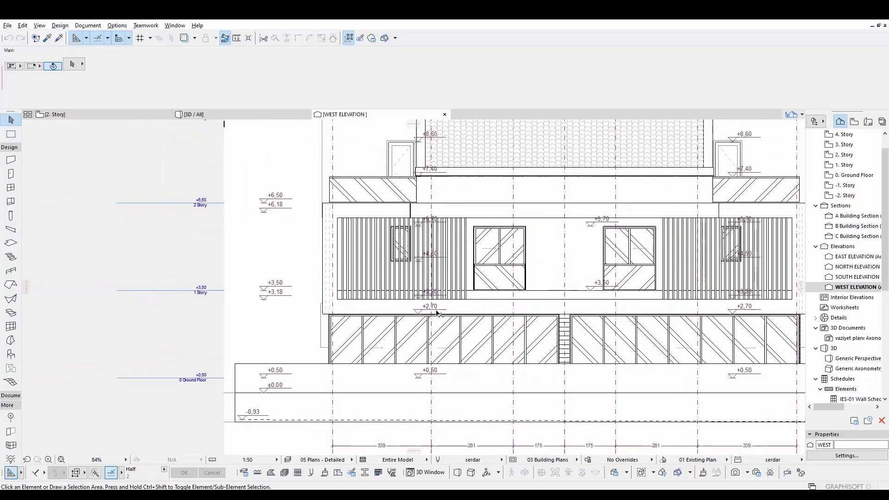
scroll(446, 317, "up", 3)
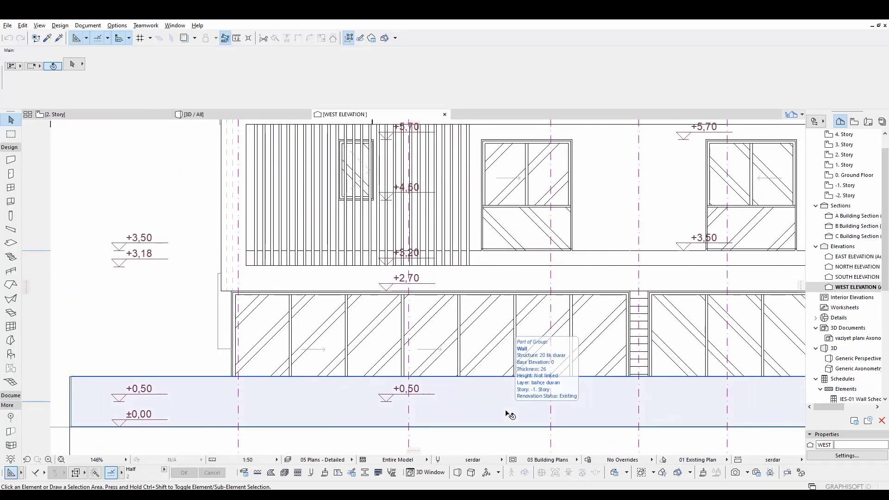
middle_click_drag(654, 407, 486, 403)
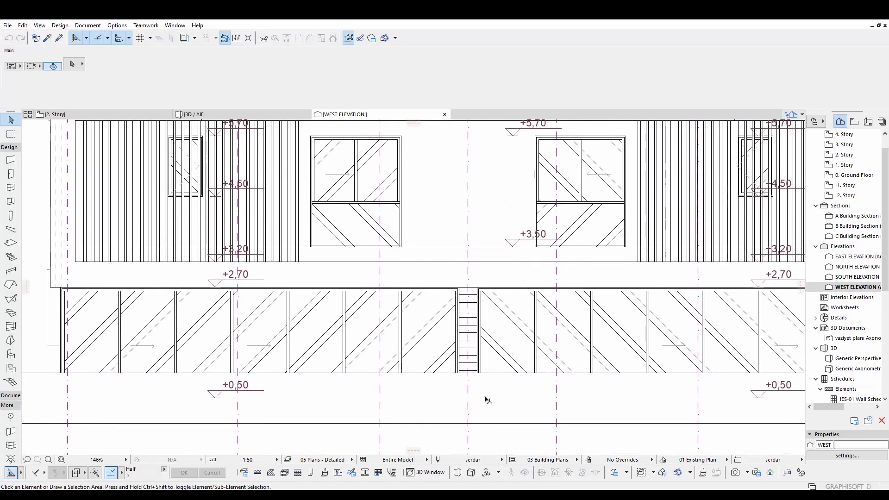
scroll(564, 355, "down", 2)
scroll(596, 333, "down", 1)
scroll(590, 343, "down", 1)
scroll(542, 300, "up", 1)
scroll(471, 299, "up", 2)
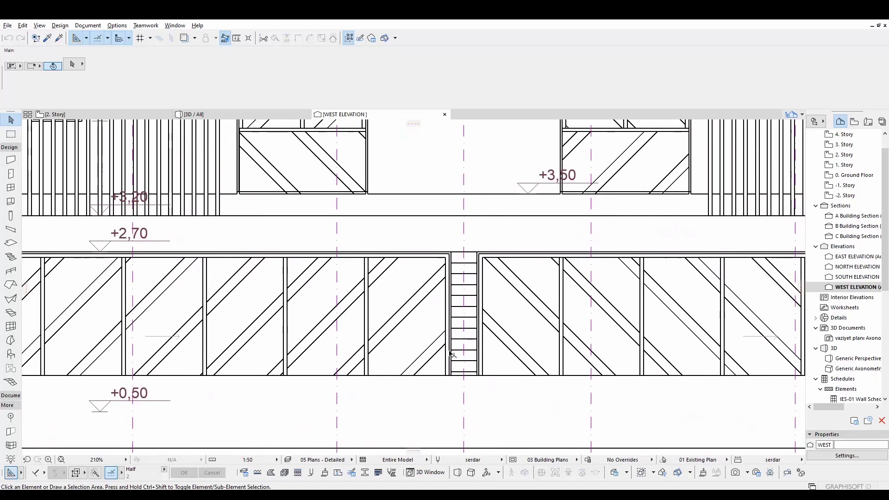
scroll(492, 232, "down", 2)
scroll(685, 317, "down", 3)
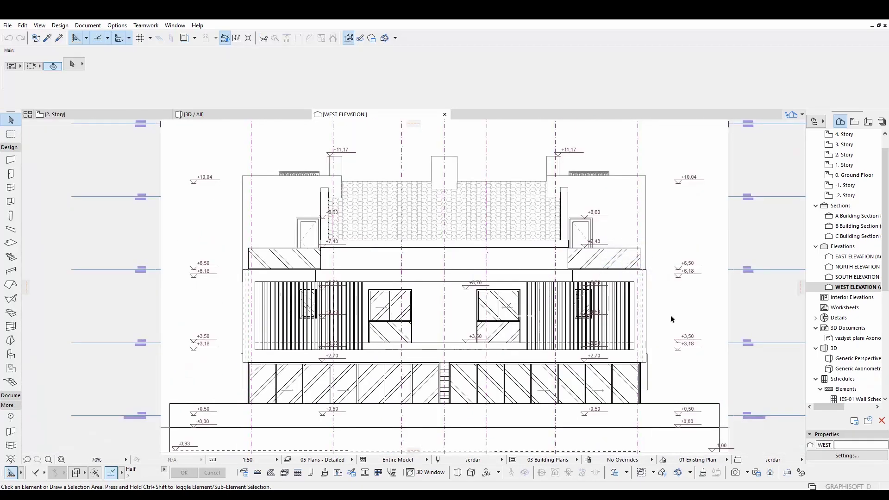
- In West Elevation settings, enable Sun Shadow with a 25 % shadow polygon fill
right_click(843, 291)
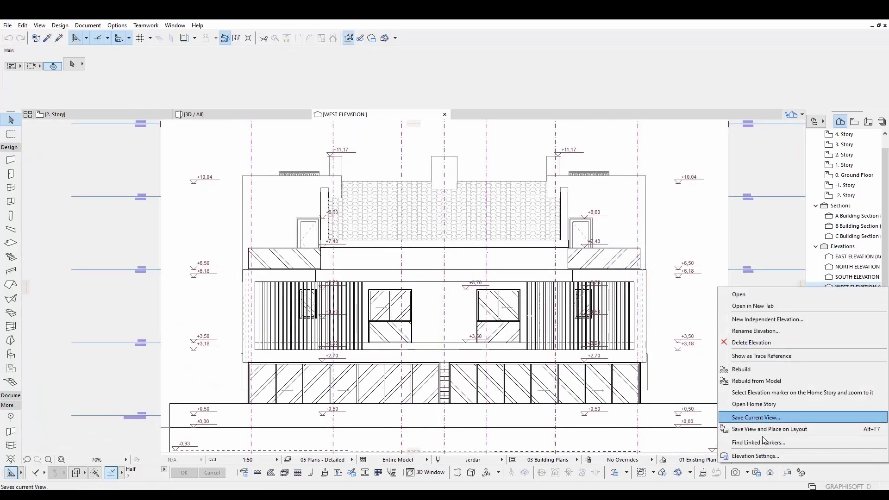
left_click(750, 461)
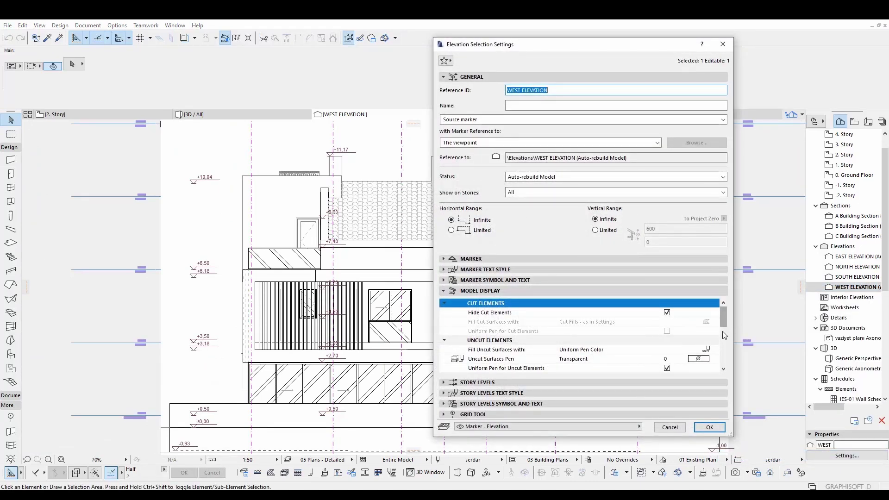
left_click_drag(723, 320, 724, 346)
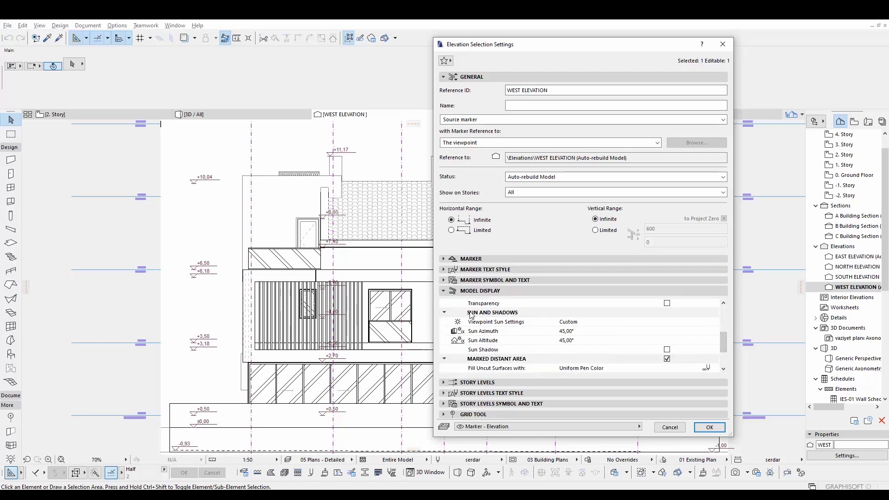
scroll(722, 345, "down", 2)
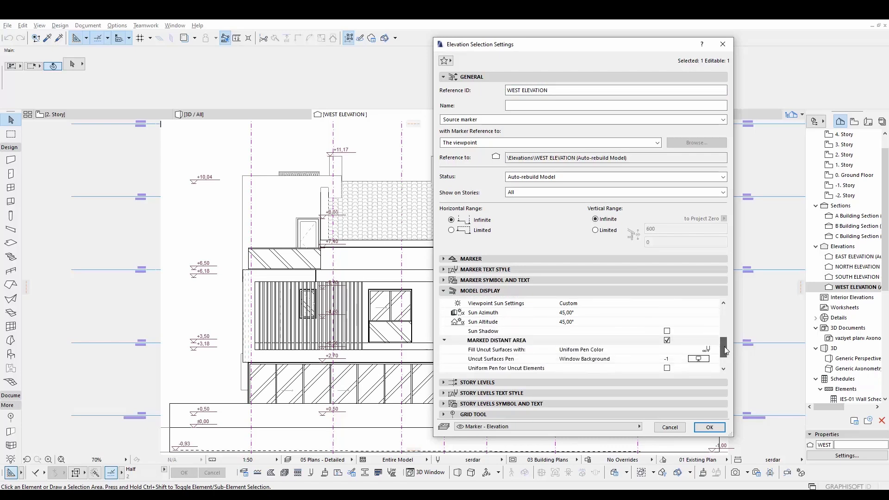
scroll(724, 346, "up", 2)
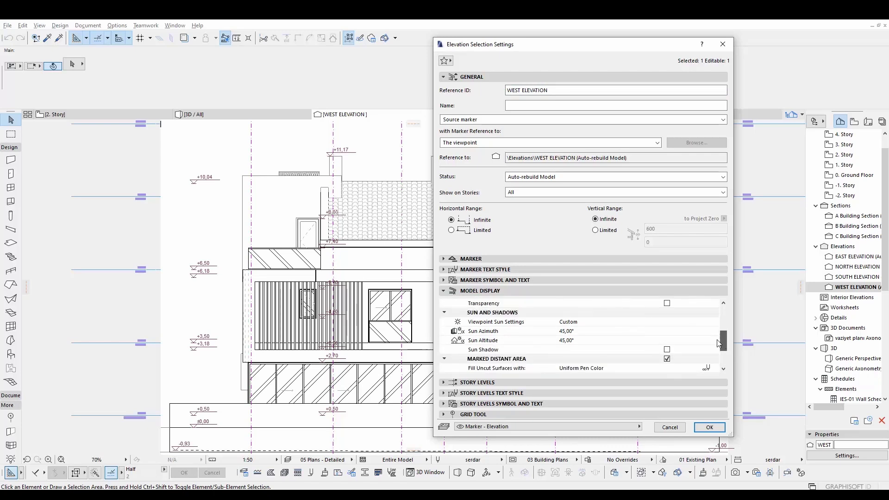
left_click(667, 350)
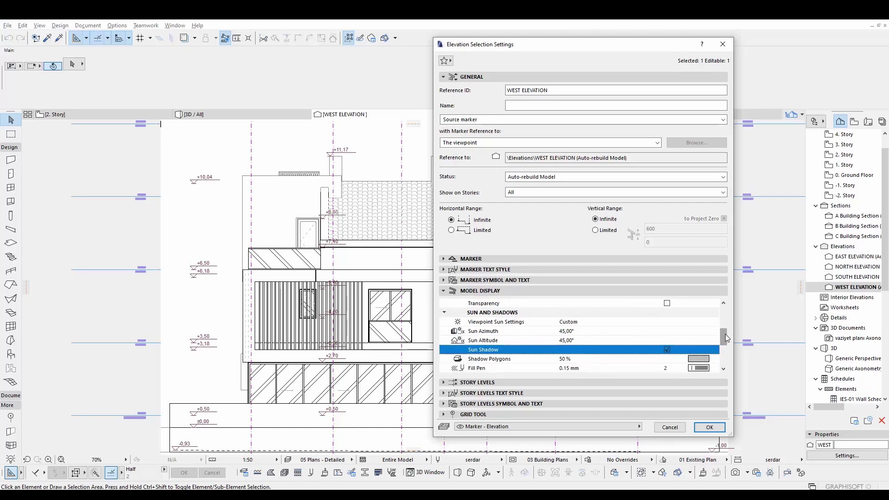
left_click_drag(725, 334, 722, 340)
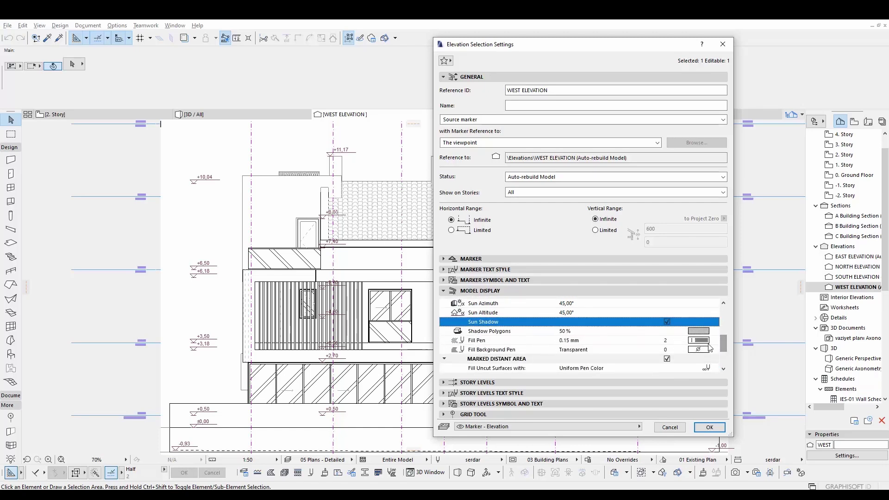
left_click(560, 331)
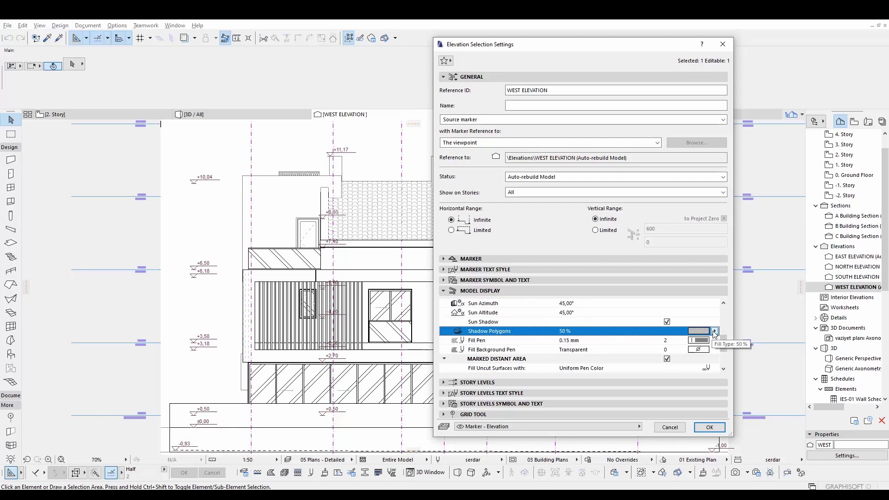
scroll(716, 332, "down", 1)
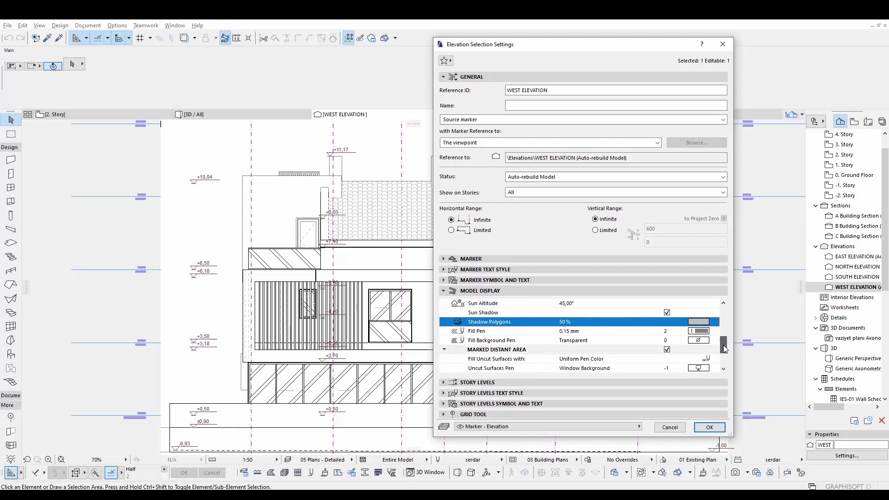
left_click(714, 322)
left_click(714, 322)
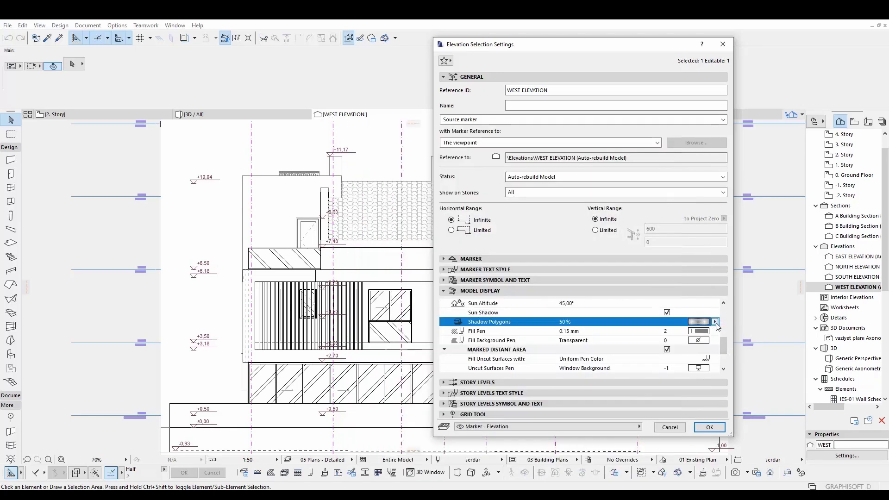
left_click(715, 322)
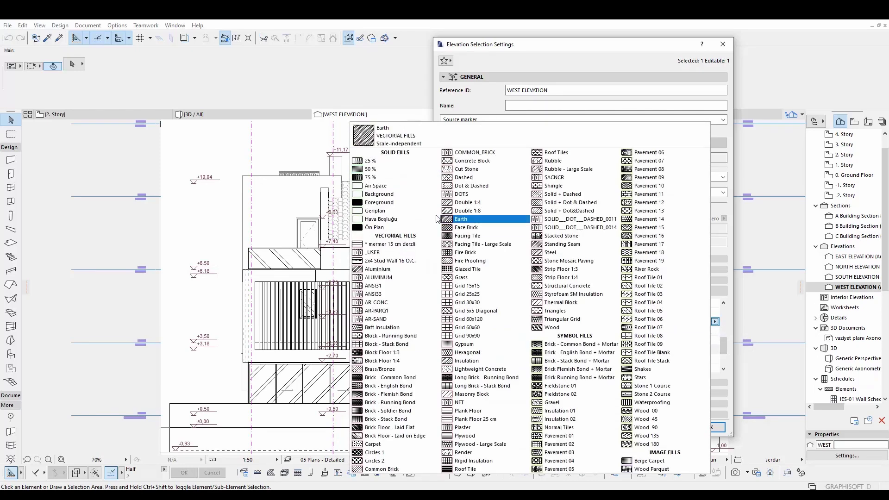
left_click(371, 162)
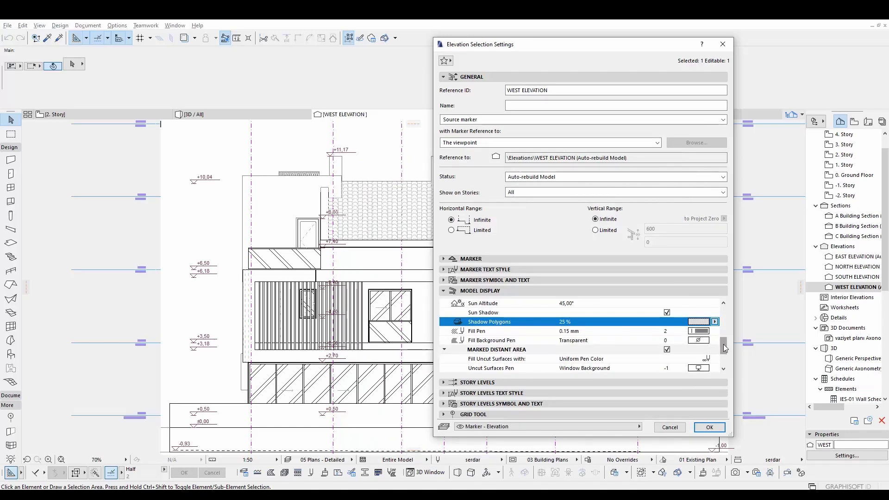
scroll(723, 344, "down", 1)
scroll(723, 351, "down", 1)
scroll(724, 347, "up", 1)
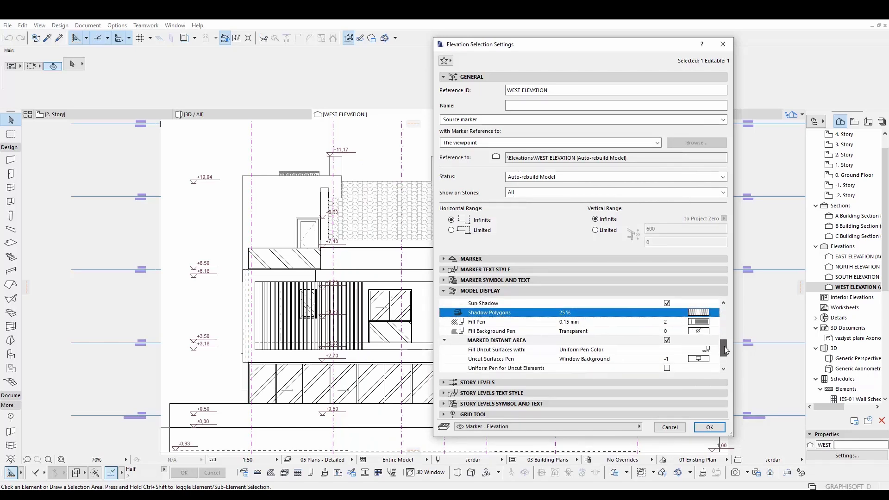
scroll(724, 347, "down", 1)
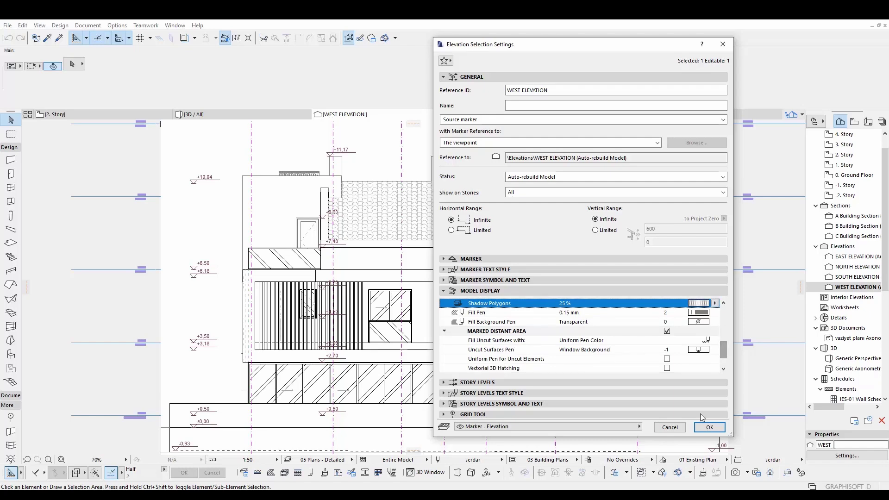
- Apply the sun shadow settings and pan the elevation to show the grid bubbles
left_click(708, 428)
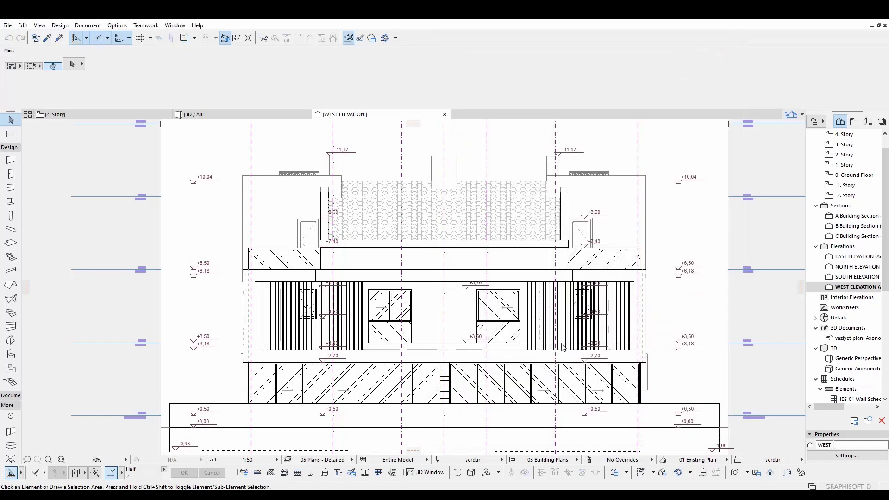
scroll(553, 305, "down", 2)
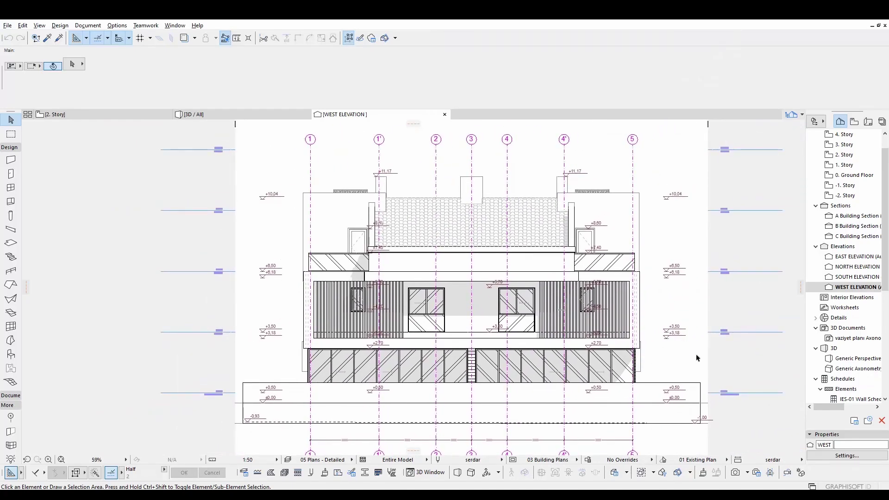
scroll(697, 358, "up", 1)
scroll(666, 358, "up", 1)
scroll(629, 356, "down", 2)
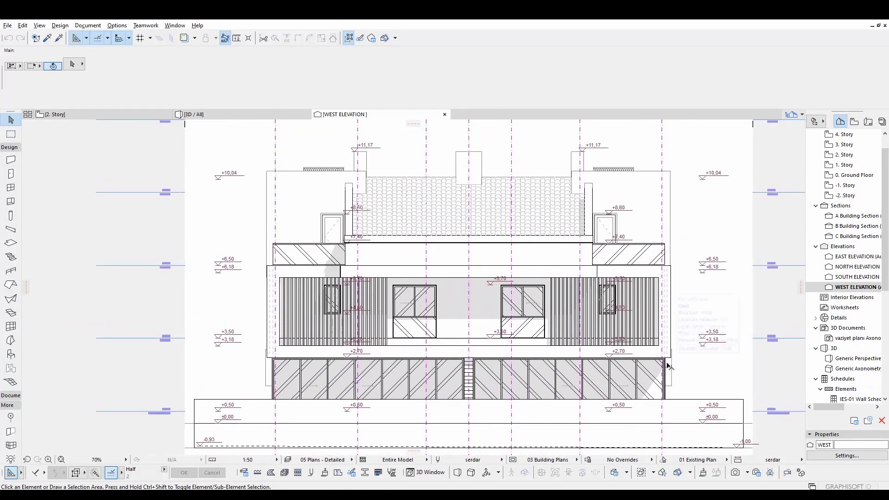
scroll(646, 319, "up", 1)
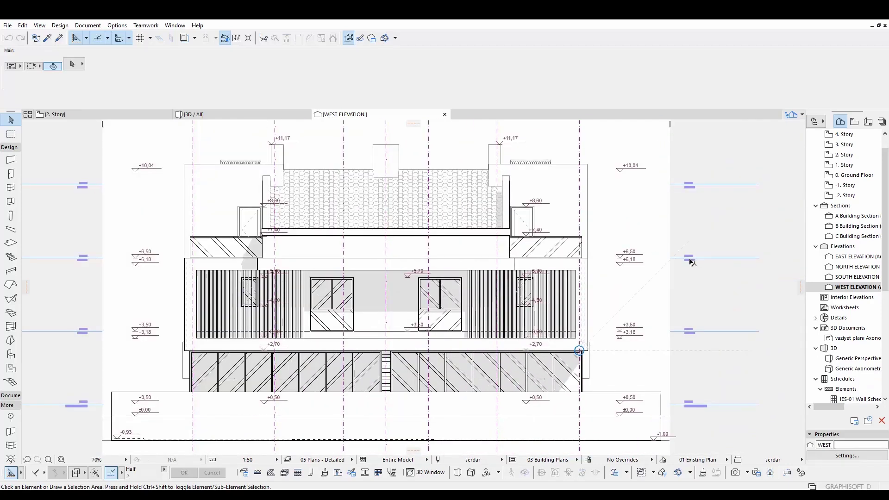
mouse_move(654, 261)
middle_mouse_down()
mouse_move(703, 240)
mouse_move(670, 252)
mouse_move(681, 256)
middle_mouse_up()
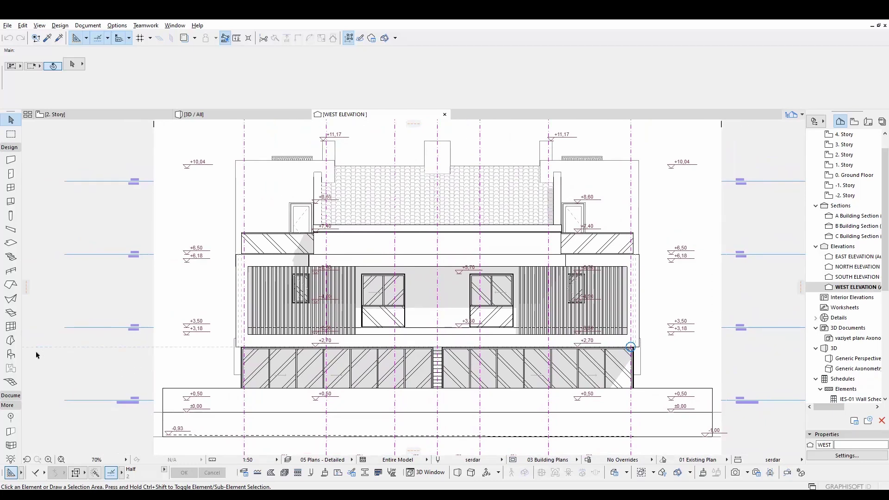
left_click(10, 355)
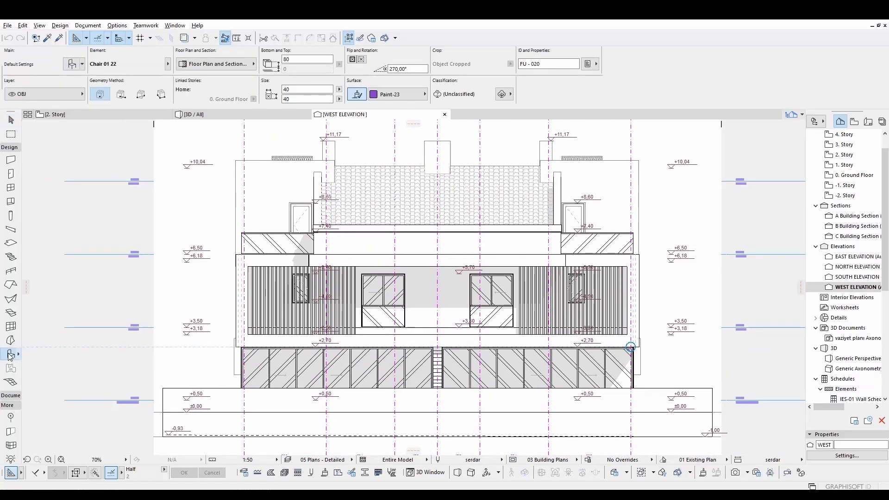
mouse_move(216, 315)
middle_mouse_down()
mouse_move(269, 304)
mouse_move(157, 293)
middle_mouse_up()
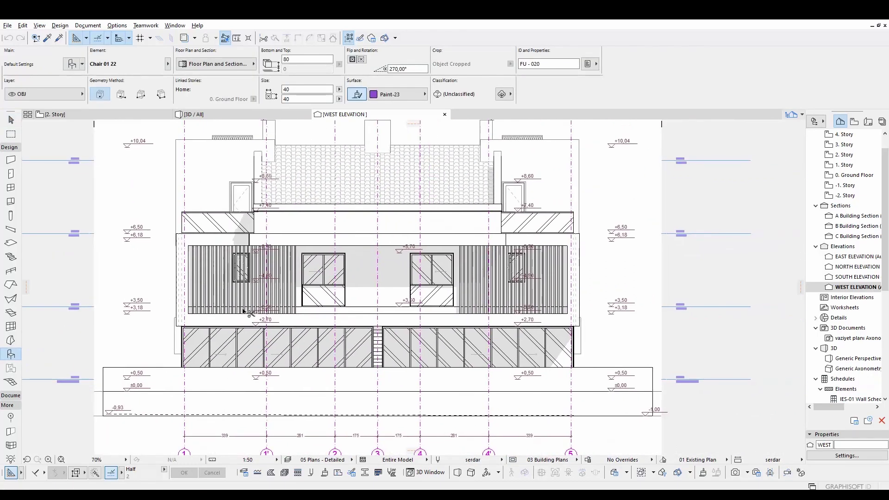
key("ctrl+t")
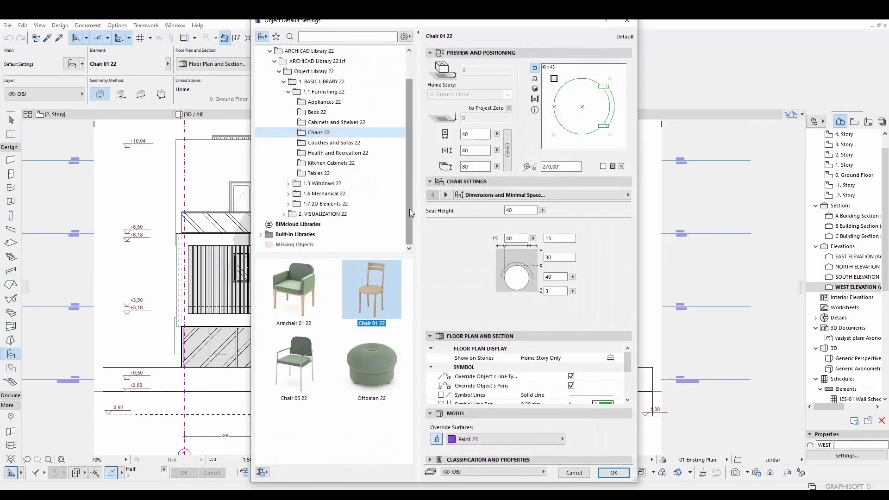
left_click(284, 214)
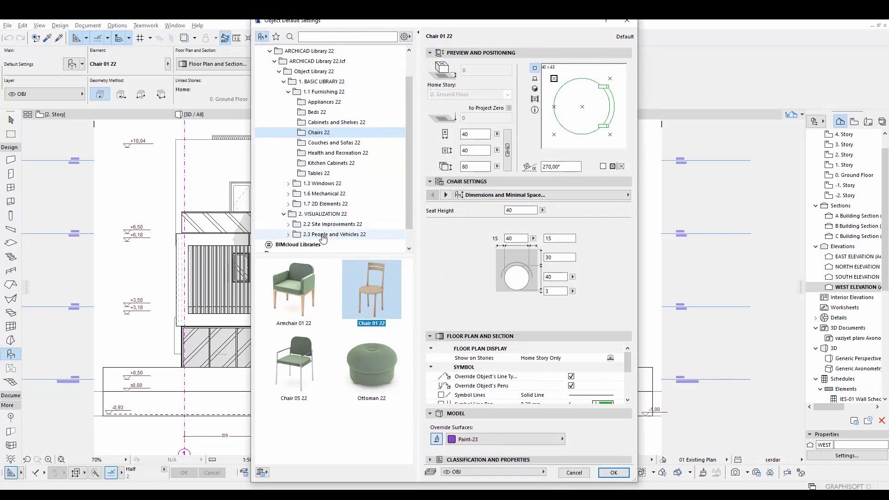
scroll(410, 209, "down", 1)
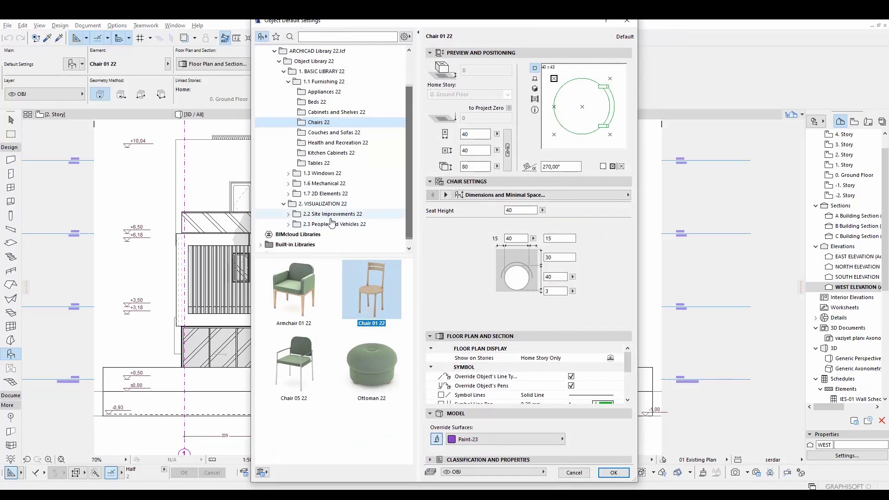
left_click(331, 225)
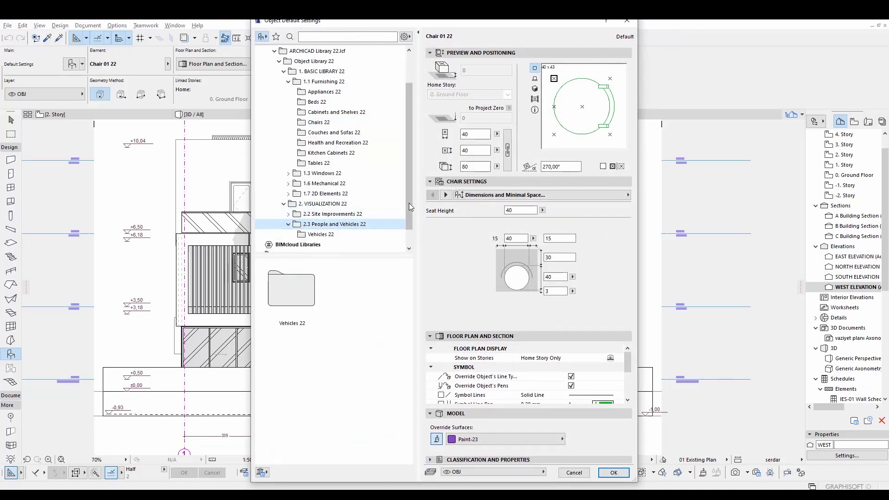
scroll(408, 208, "down", 1)
scroll(408, 207, "down", 1)
left_click(326, 214)
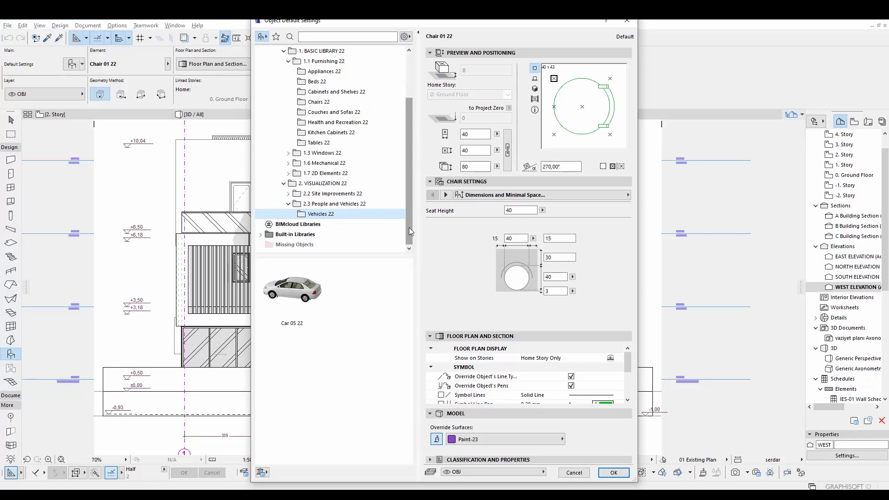
left_click_drag(410, 228, 412, 189)
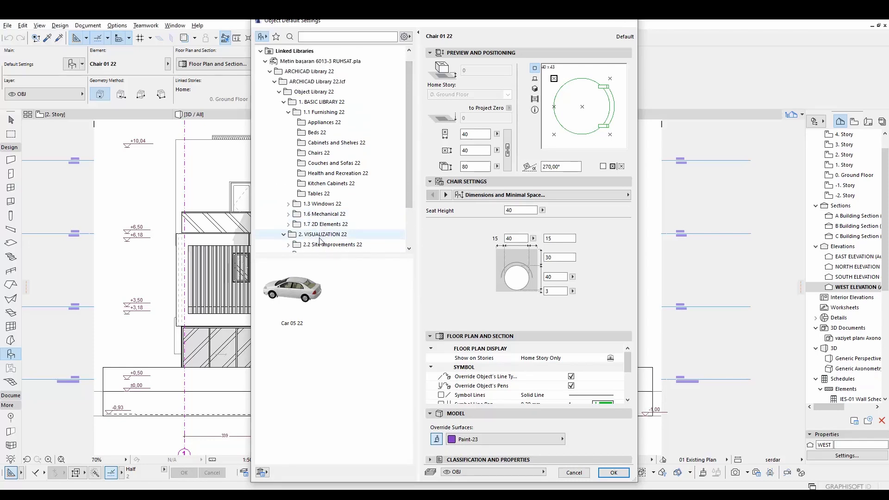
key("Escape")
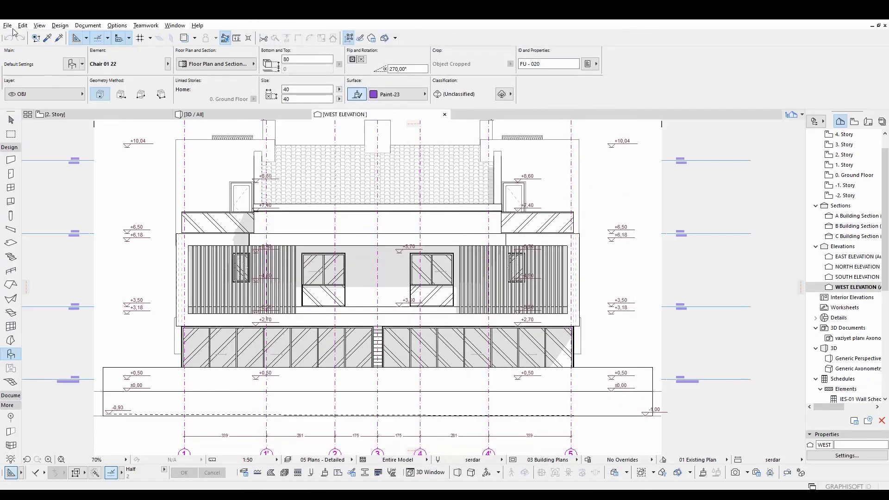
- Add ARCHICAD Library 23.lcf as a linked library in the Library Manager
left_click(9, 27)
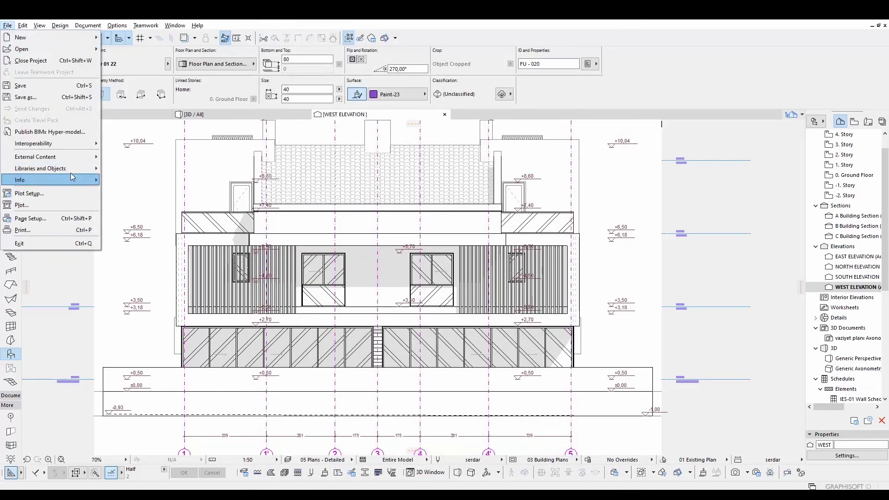
mouse_move(41, 168)
left_click(122, 169)
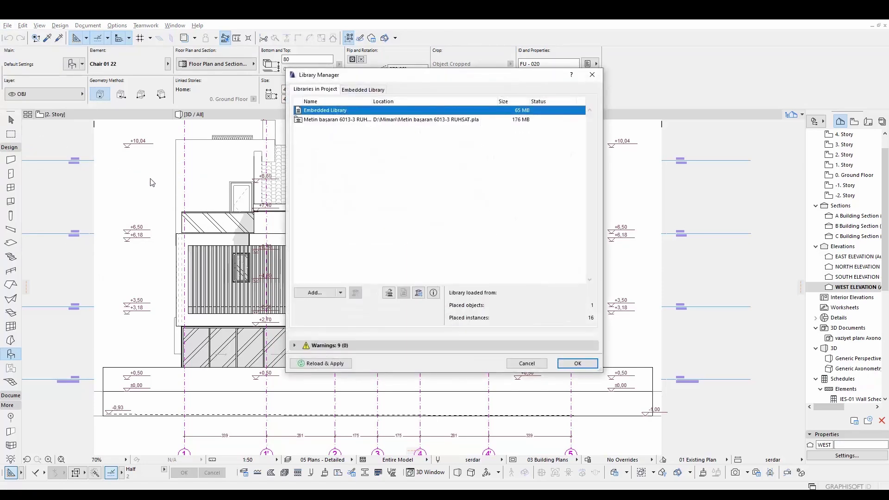
left_click(341, 294)
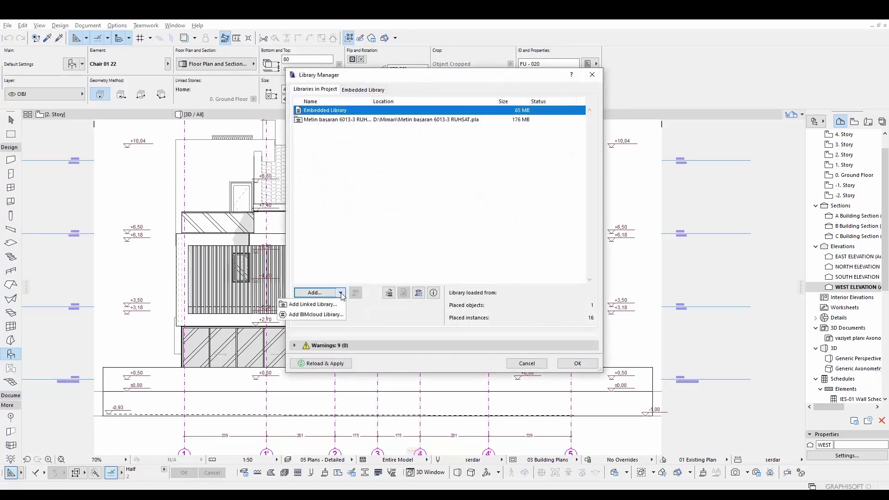
left_click(334, 292)
left_click(313, 305)
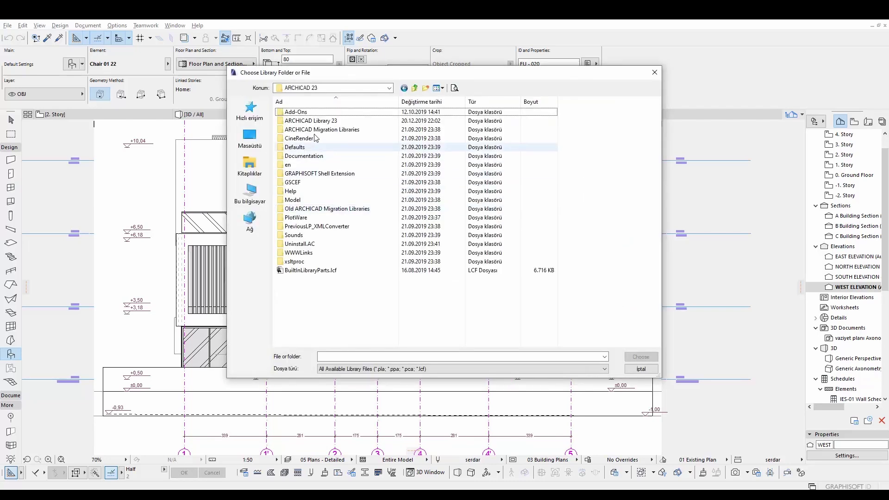
double_click(323, 123)
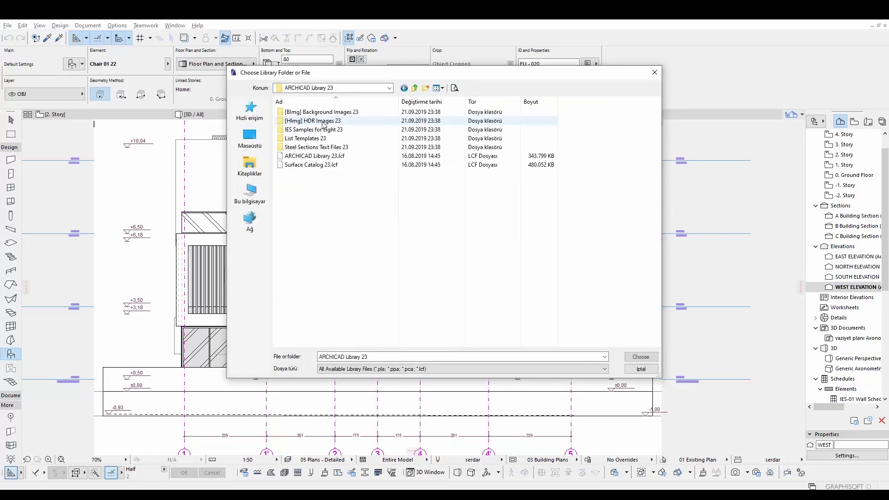
left_click(297, 157)
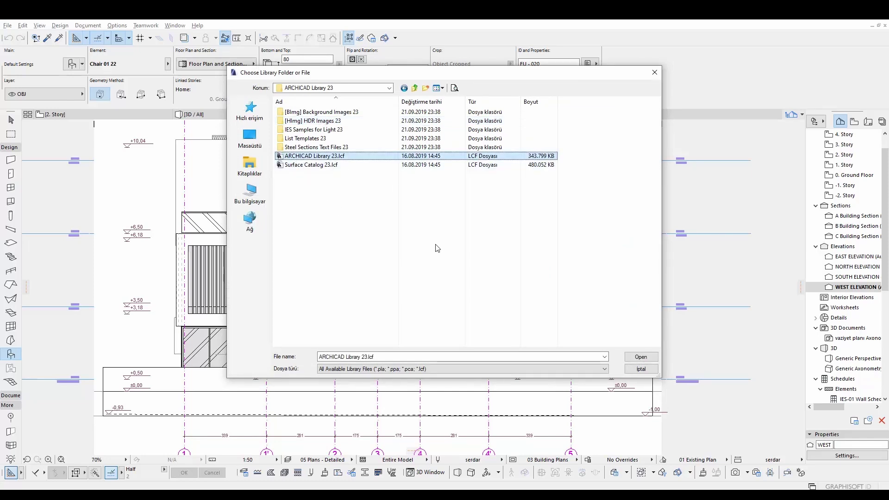
left_click(639, 357)
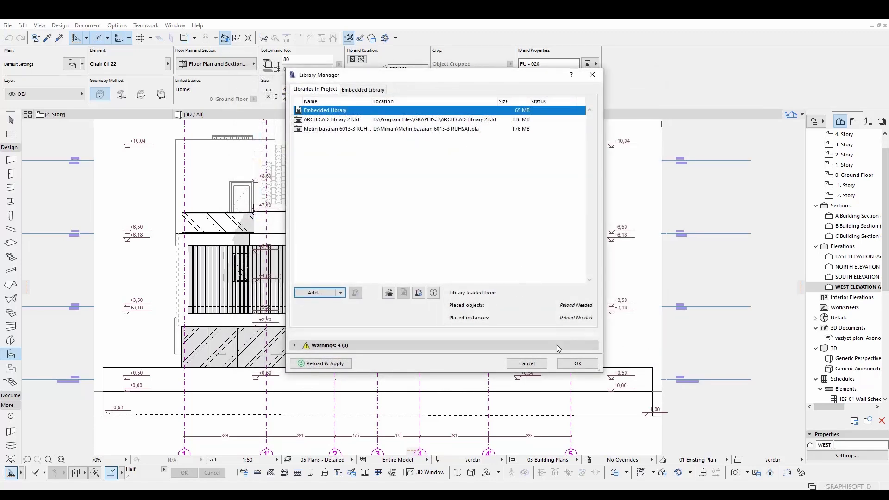
left_click(580, 367)
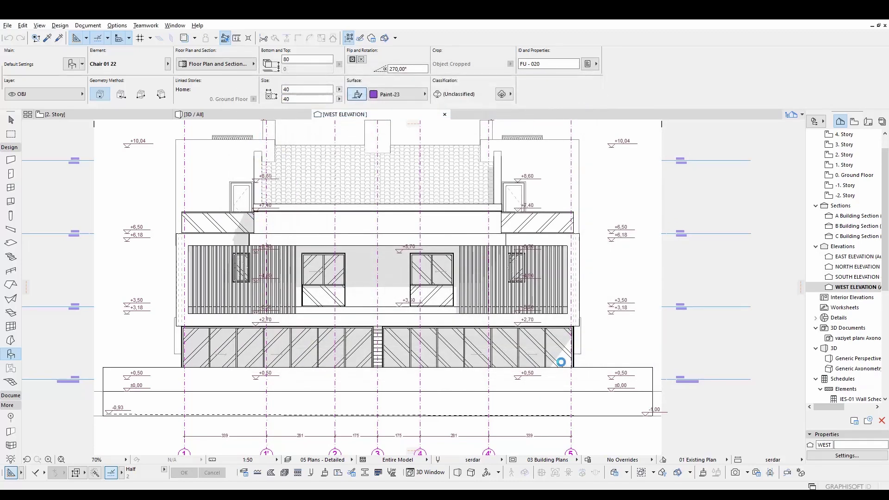
- Place a Cherry-type Deciduous Trees 23 object from Garden 23 right of the building at ground level
left_click(72, 65)
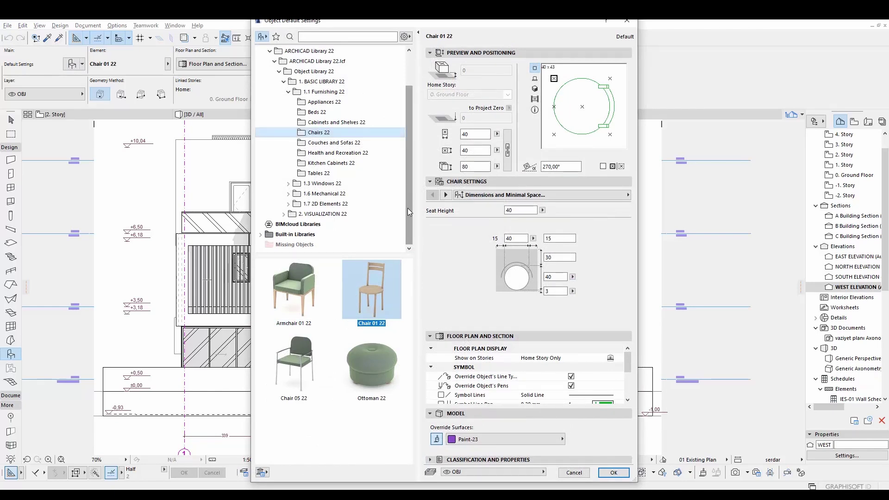
mouse_move(411, 185)
left_mouse_down()
mouse_move(414, 161)
mouse_move(411, 177)
mouse_move(404, 162)
left_mouse_up()
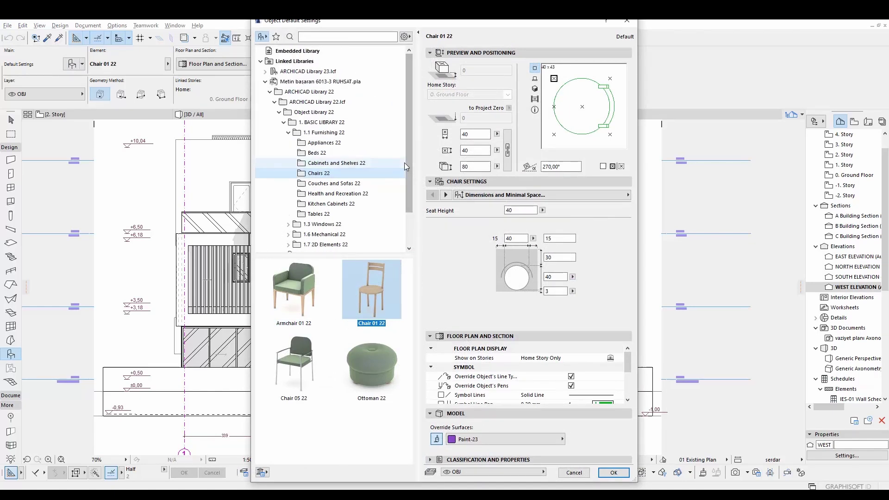
left_click(311, 122)
left_click(278, 297)
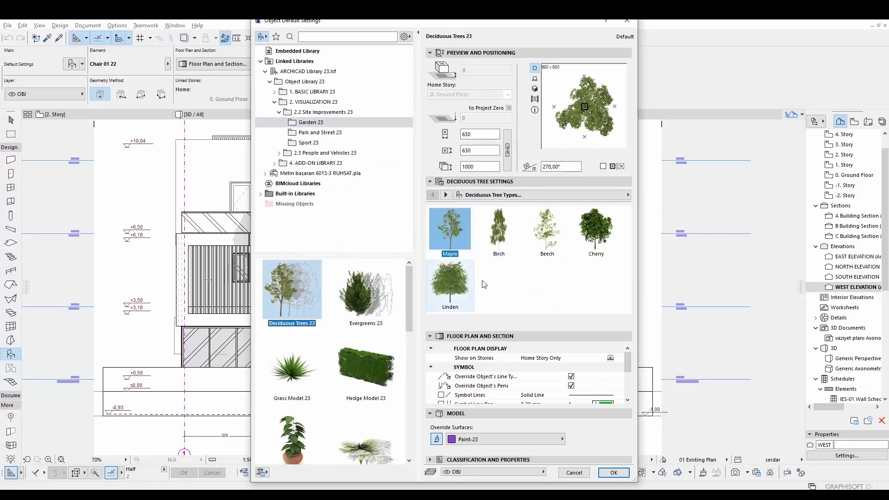
left_click(598, 236)
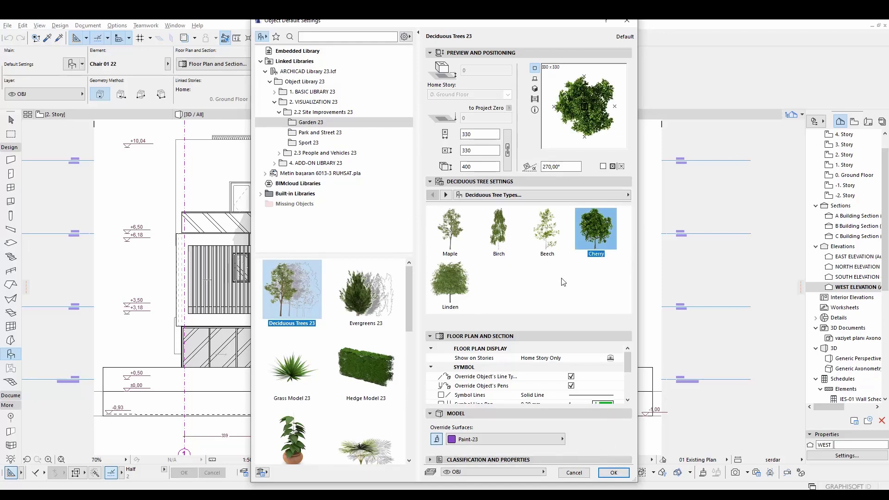
left_click(613, 475)
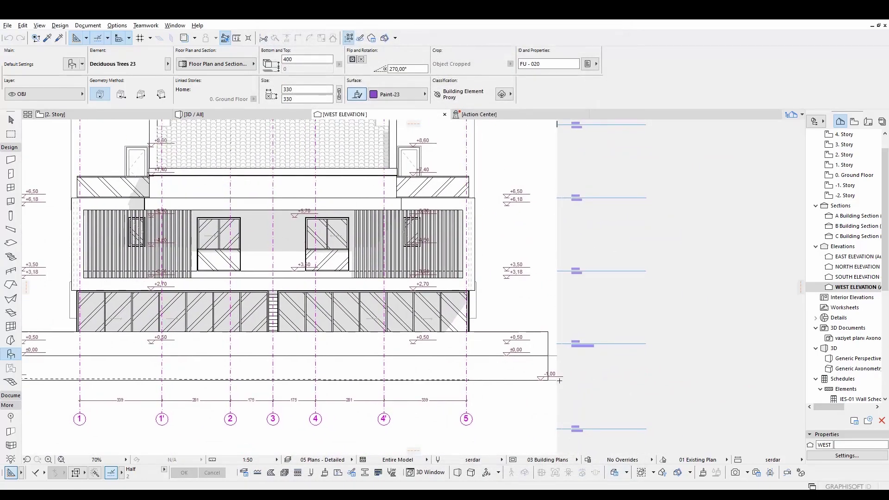
left_click(556, 375)
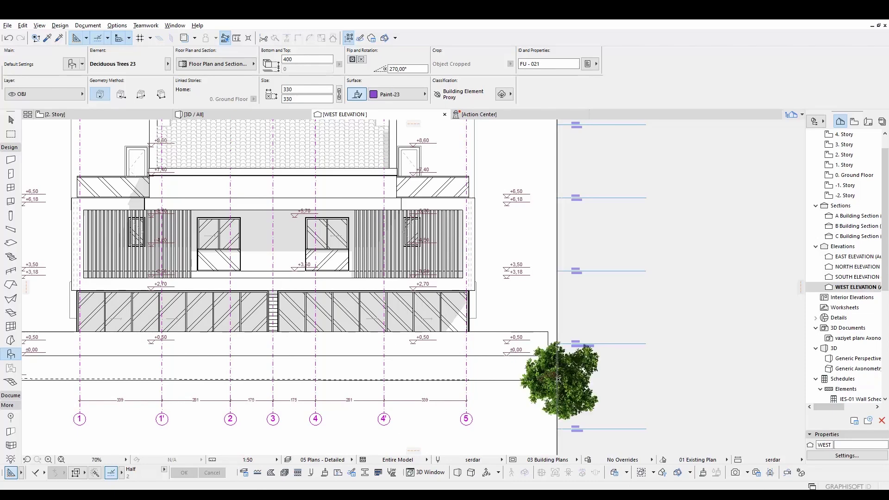
key("ctrl+t")
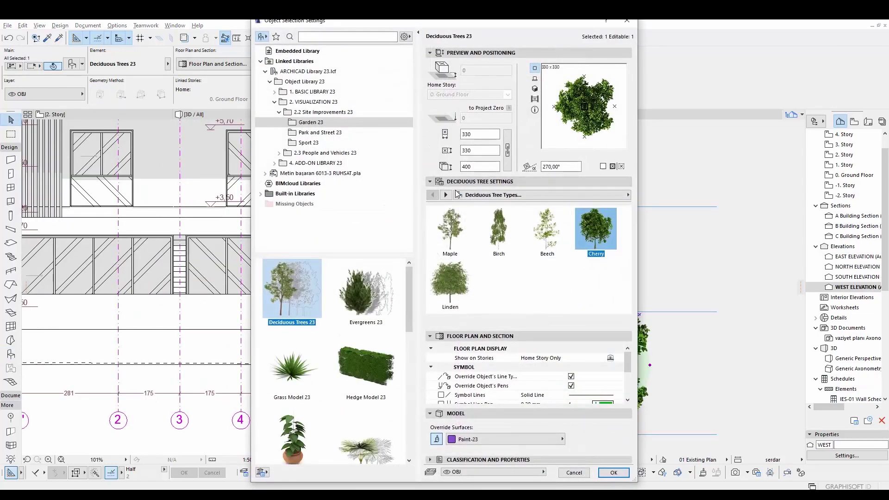
- Set the tree's 2D representation to Side View with the Winter symbol
left_click(445, 196)
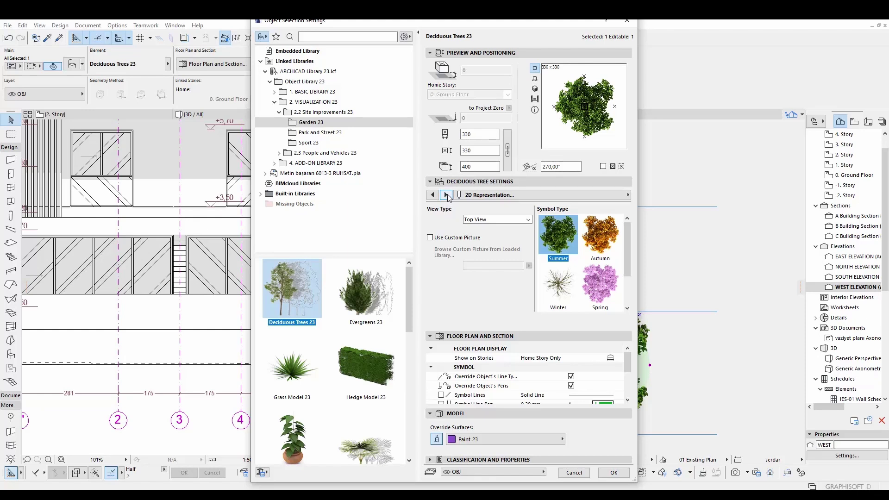
left_click(487, 221)
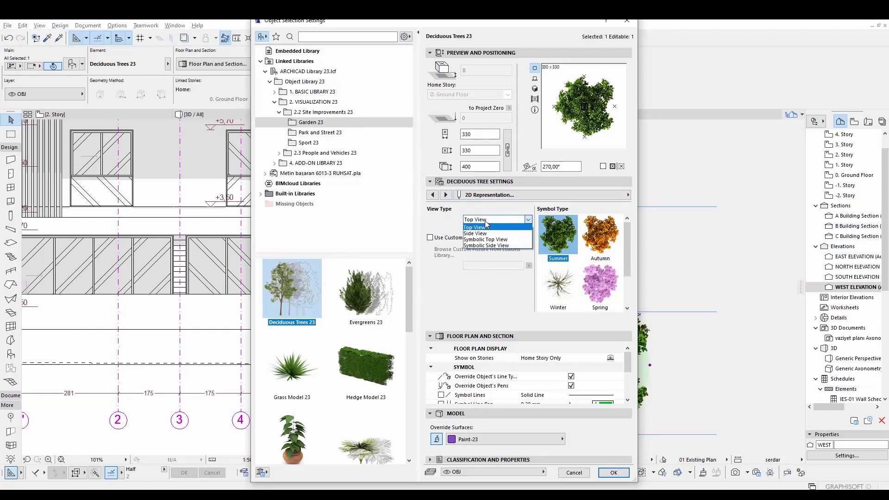
left_click(484, 234)
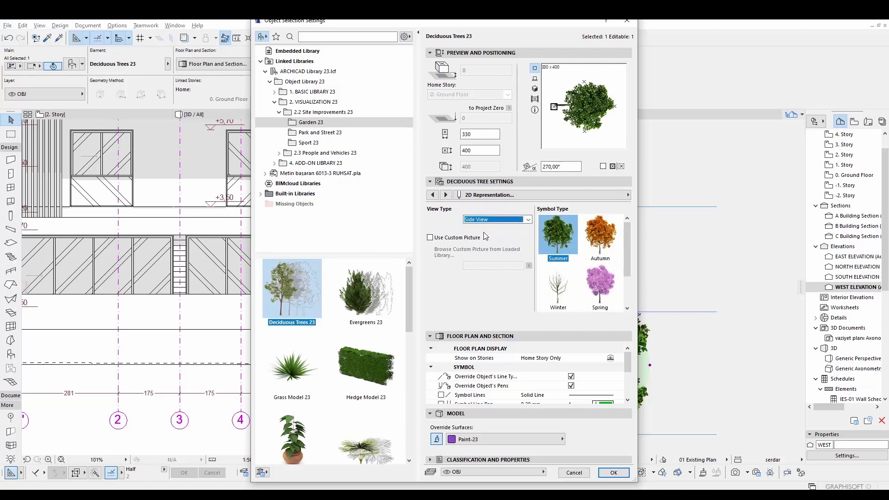
left_click_drag(627, 243, 624, 244)
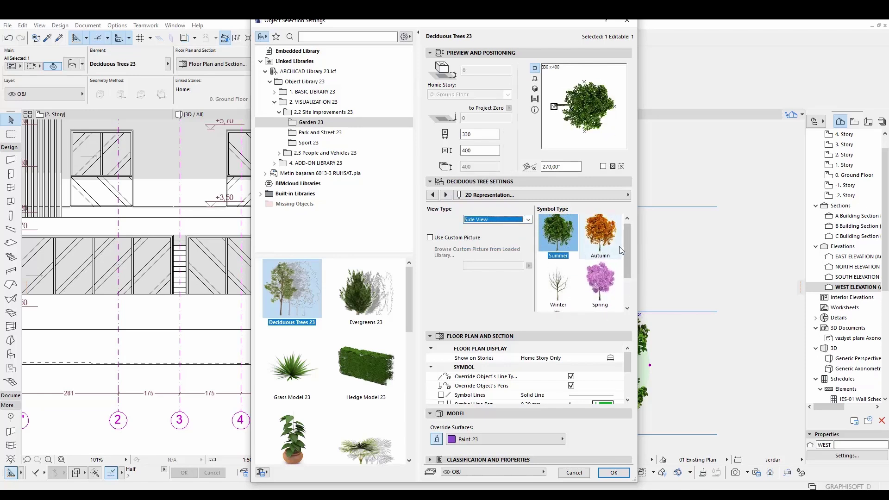
left_click_drag(628, 248, 628, 273)
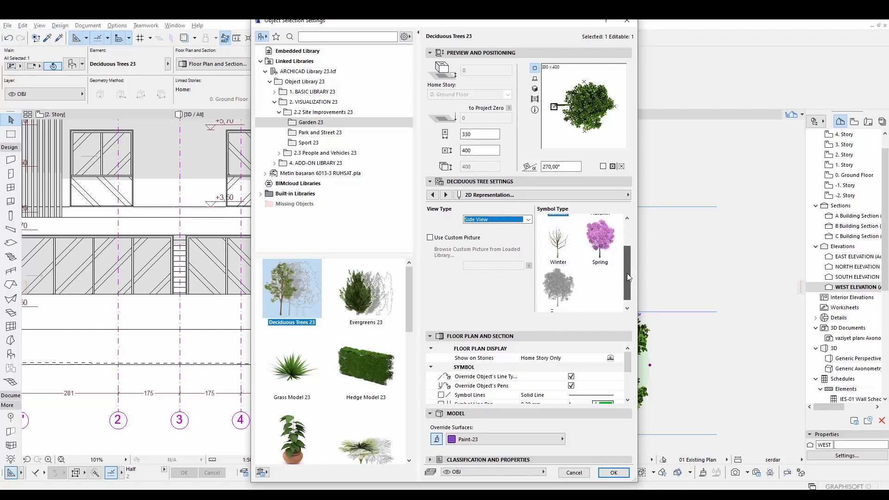
left_click(570, 248)
scroll(569, 248, "up", 2)
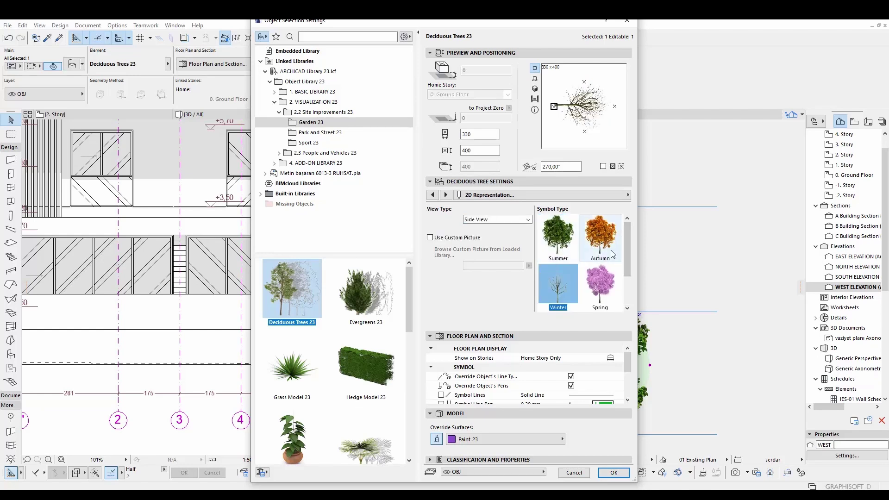
left_click(614, 473)
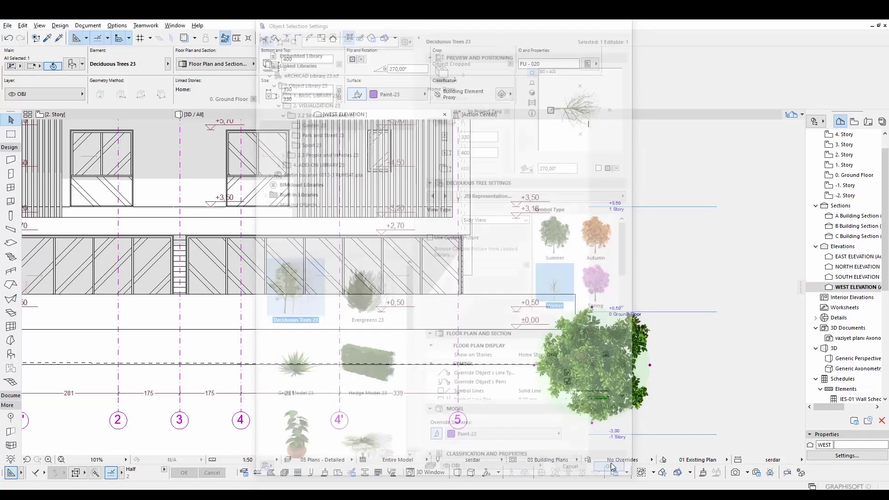
scroll(606, 351, "down", 1)
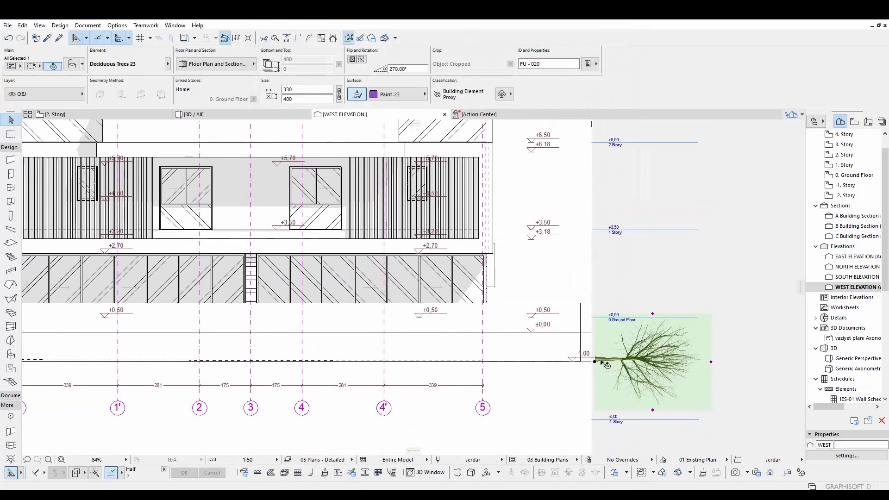
- Rotate the tree upright to 0° and move it to the building's left end
key("ctrl+e")
left_click(602, 360)
left_click(676, 359)
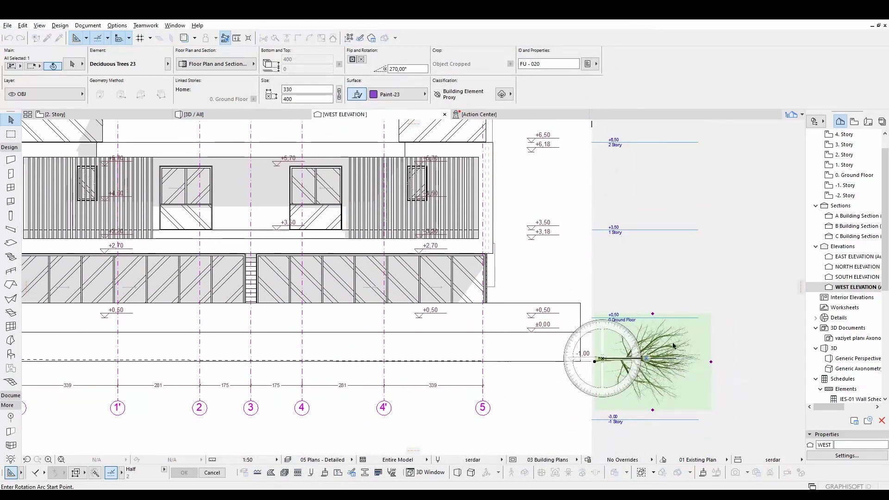
left_click(609, 265)
key("ctrl+d")
left_click(605, 365)
scroll(575, 315, "down", 1)
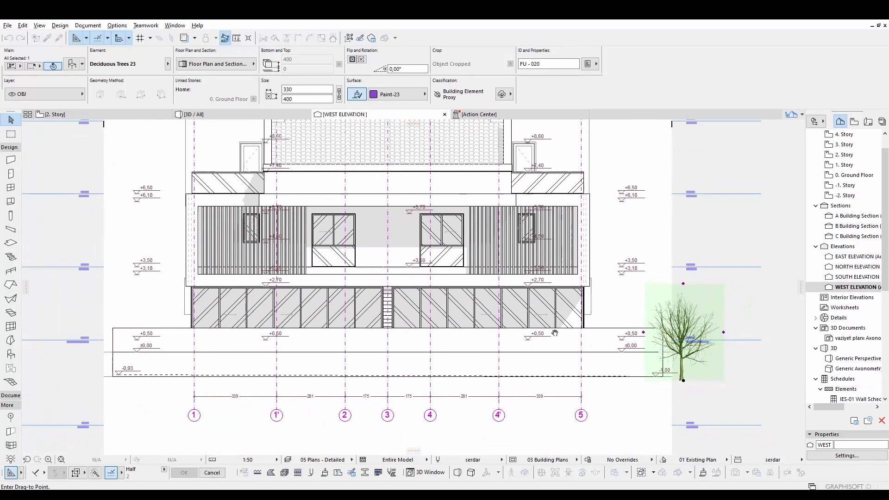
scroll(219, 352, "up", 2)
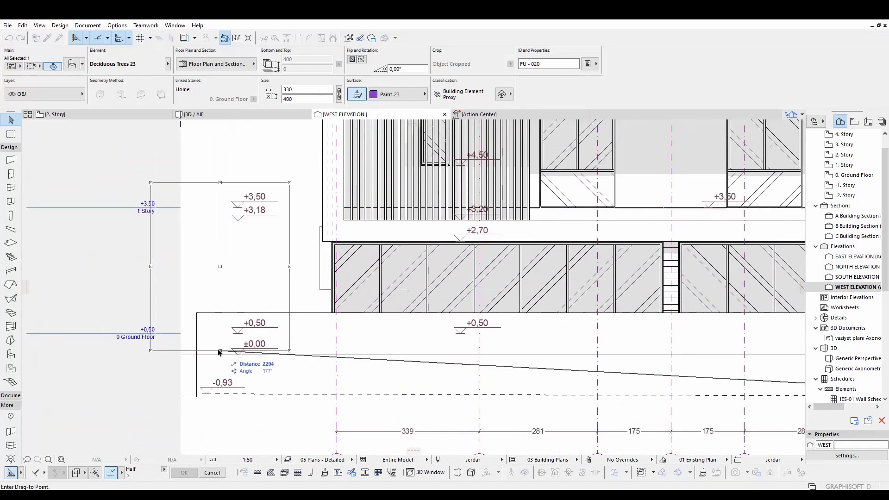
left_click(219, 352)
scroll(368, 360, "down", 1)
scroll(373, 358, "down", 1)
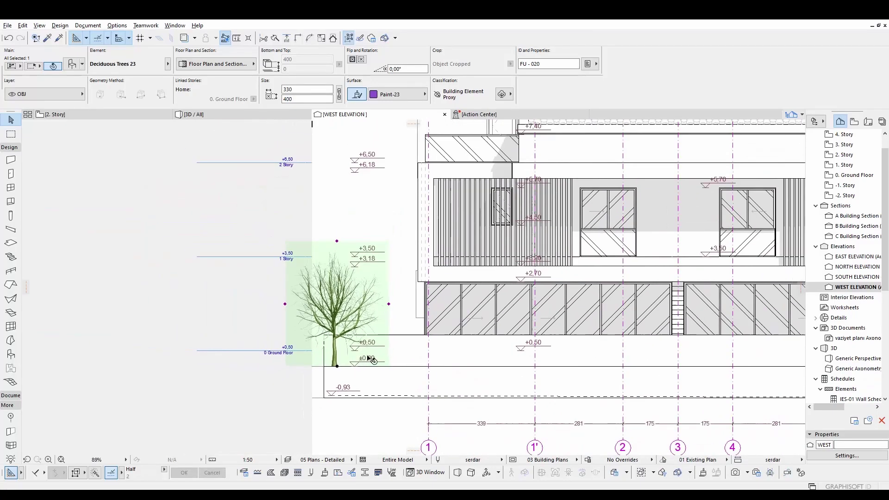
scroll(408, 357, "down", 1)
scroll(417, 342, "down", 1)
- Drag a copy of the winter tree just right of the original
left_click(416, 341)
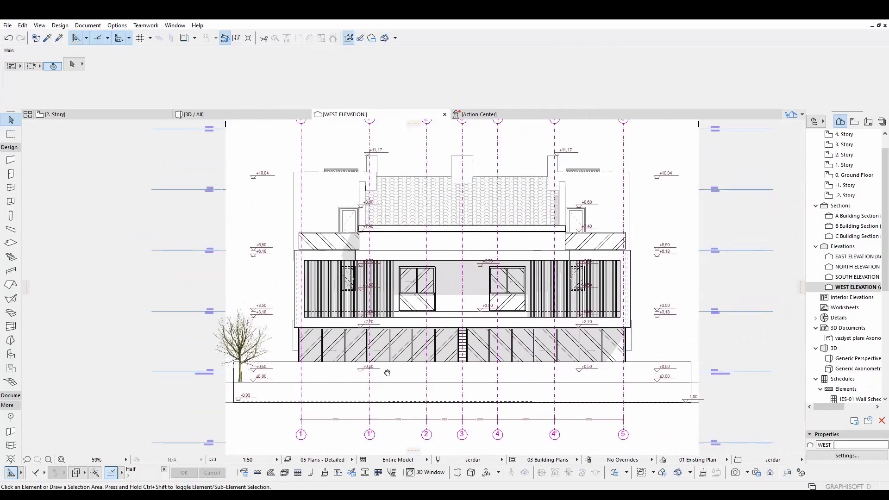
left_click(248, 340)
scroll(269, 331, "up", 1)
scroll(263, 327, "up", 1)
left_click_drag(263, 334, 379, 325, "ctrl")
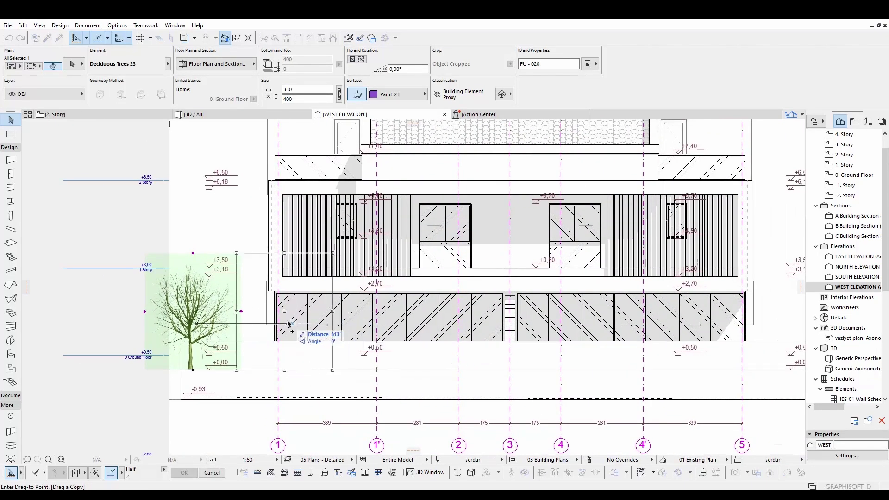
left_click(335, 325)
middle_click_drag(297, 332, 412, 335)
scroll(367, 334, "up", 1)
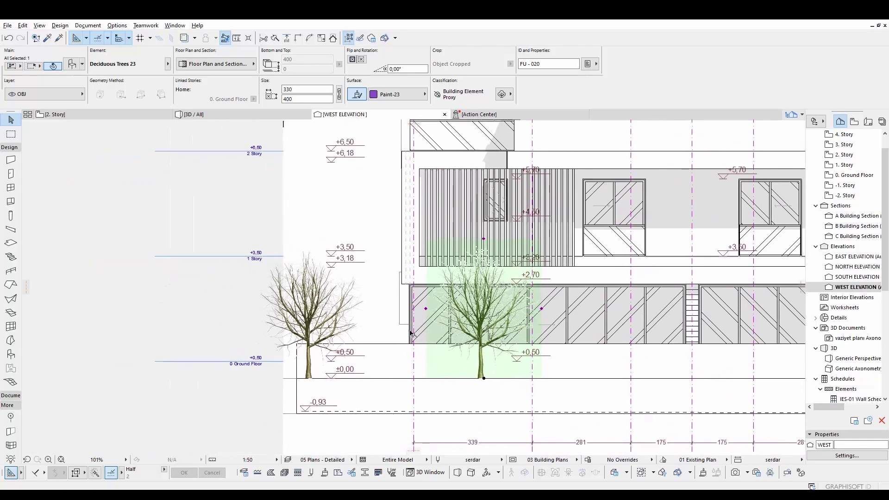
double_click(525, 351)
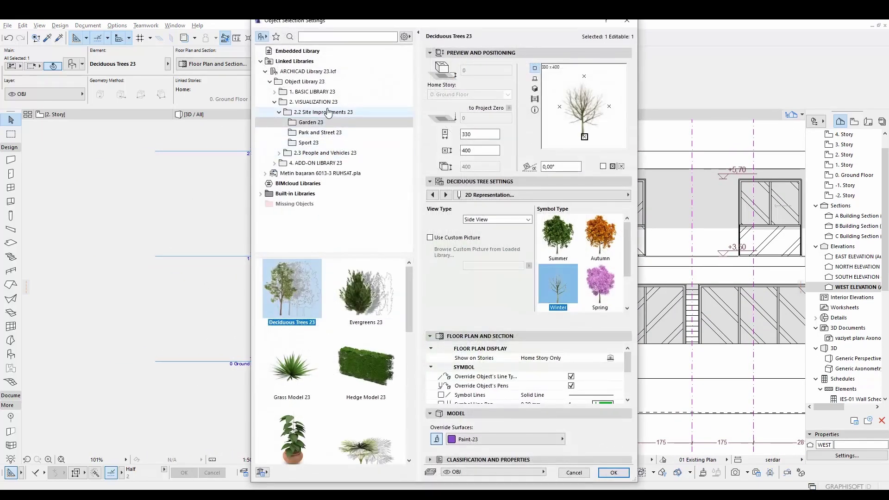
- Replace the copied tree with Man on Bicycle Contour 02 from People and Vehicles > People Contour
left_click(292, 153)
left_click(277, 154)
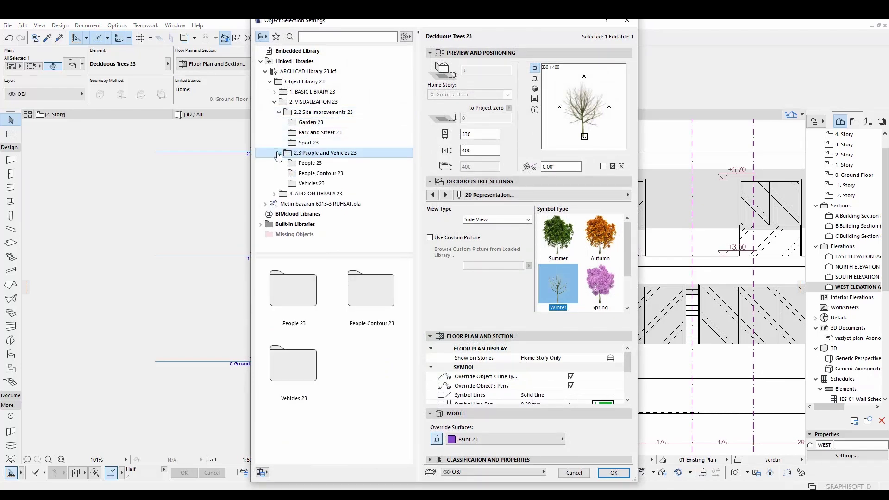
left_click(310, 166)
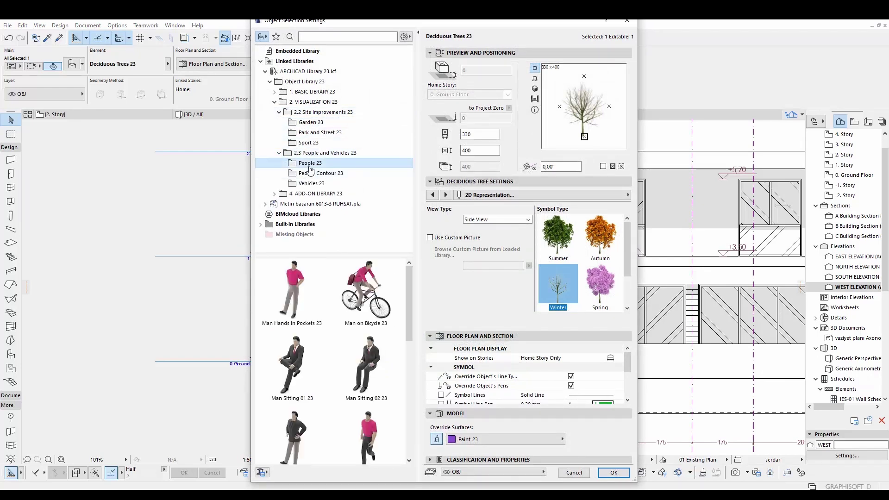
left_click_drag(414, 295, 401, 412)
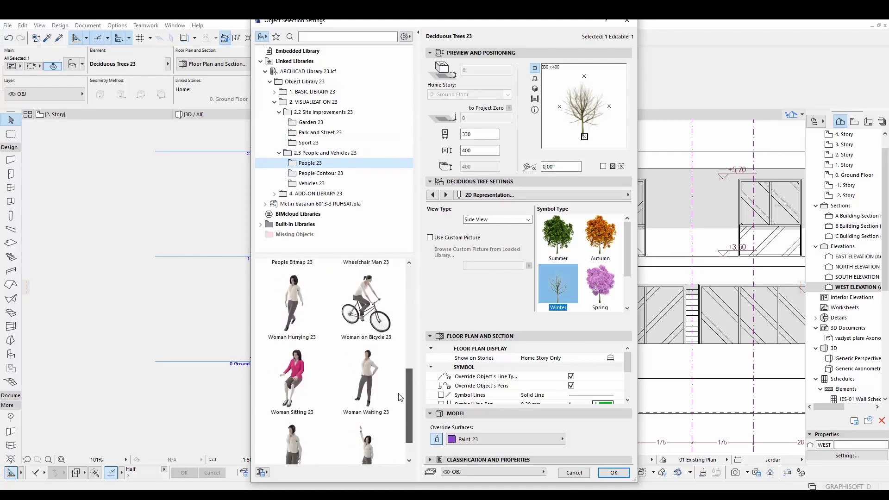
scroll(402, 412, "up", 2)
scroll(410, 351, "up", 3)
left_click(291, 285)
left_click(321, 234)
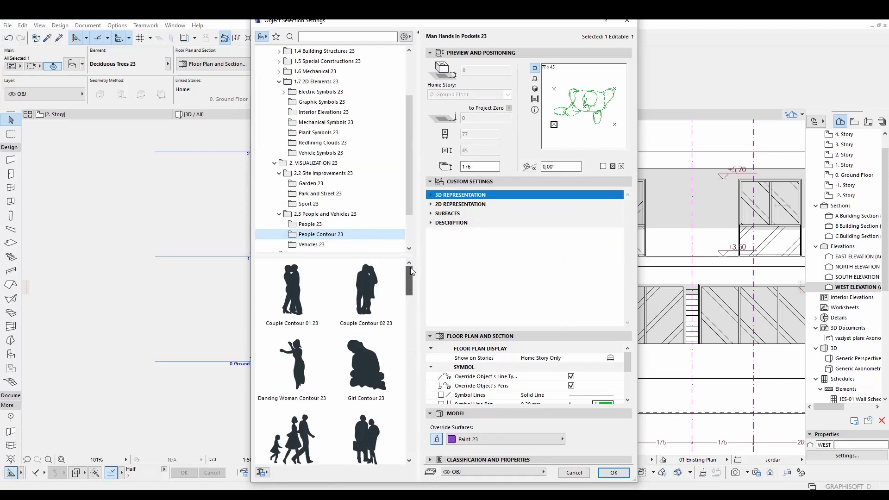
left_click_drag(410, 273, 409, 297)
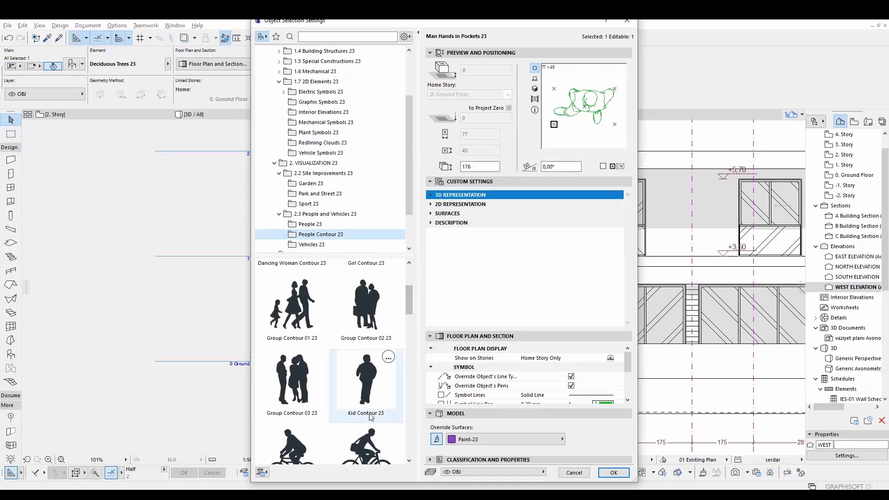
left_click(363, 436)
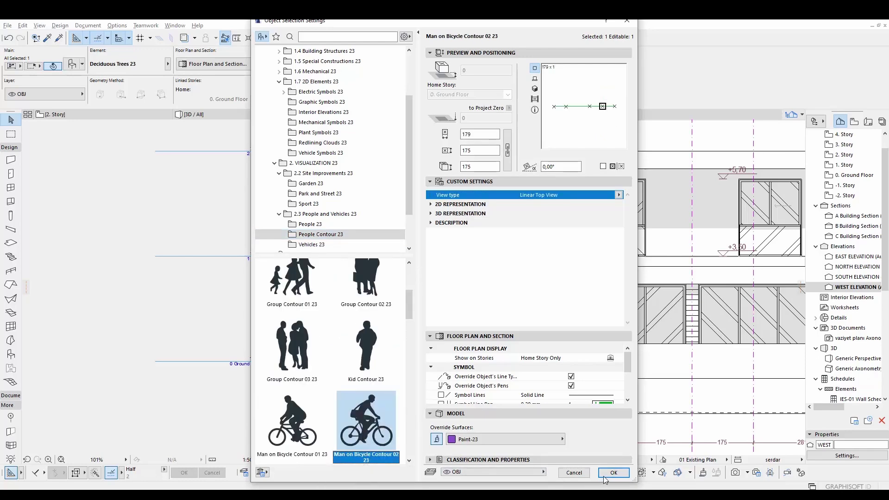
left_click(605, 477)
scroll(645, 369, "up", 1)
scroll(336, 327, "up", 1)
scroll(334, 336, "up", 1)
scroll(334, 336, "down", 2)
- Deselect the cyclist and pan across the finished west elevation
left_click(320, 347)
scroll(347, 344, "up", 1)
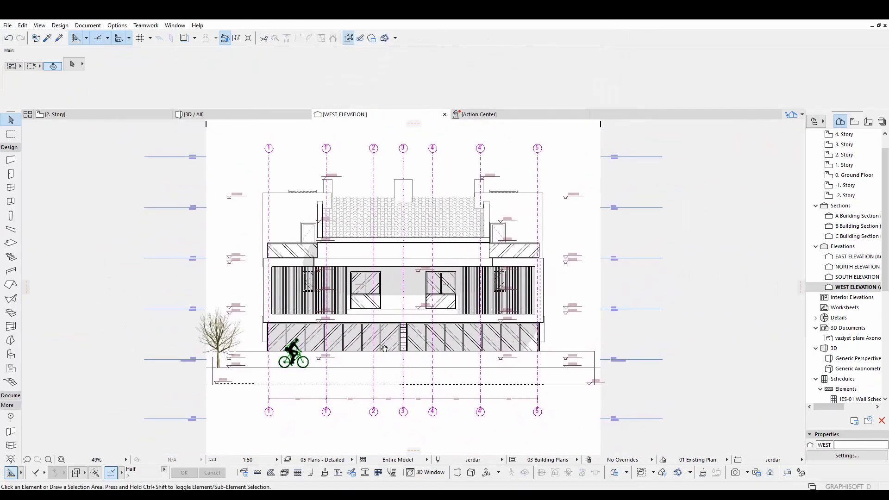
middle_click_drag(370, 339, 375, 345)
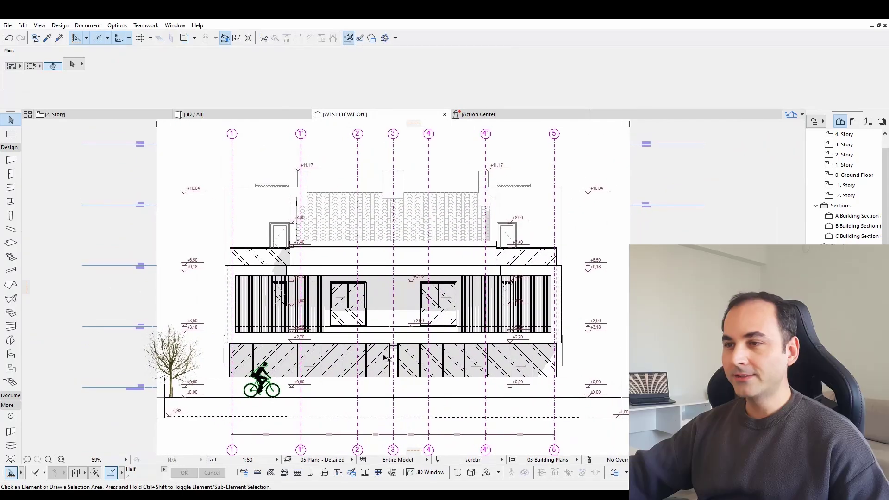
middle_click_drag(428, 353, 474, 355)
middle_click_drag(488, 304, 439, 316)
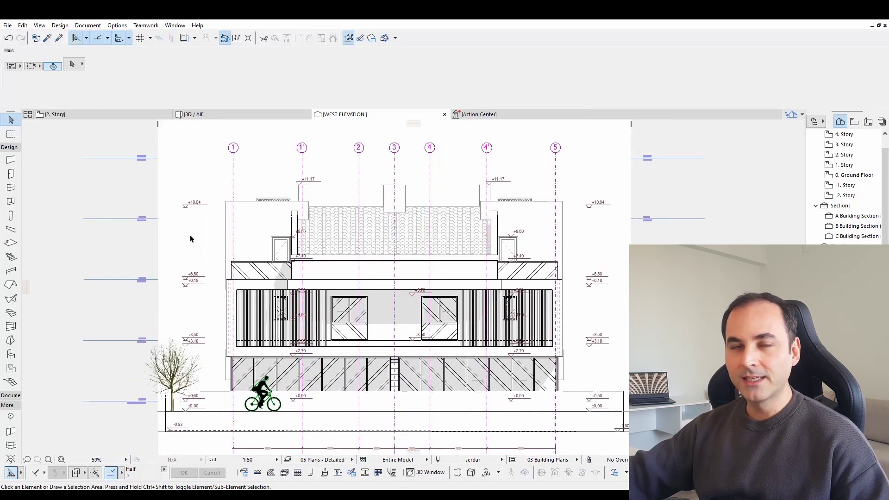